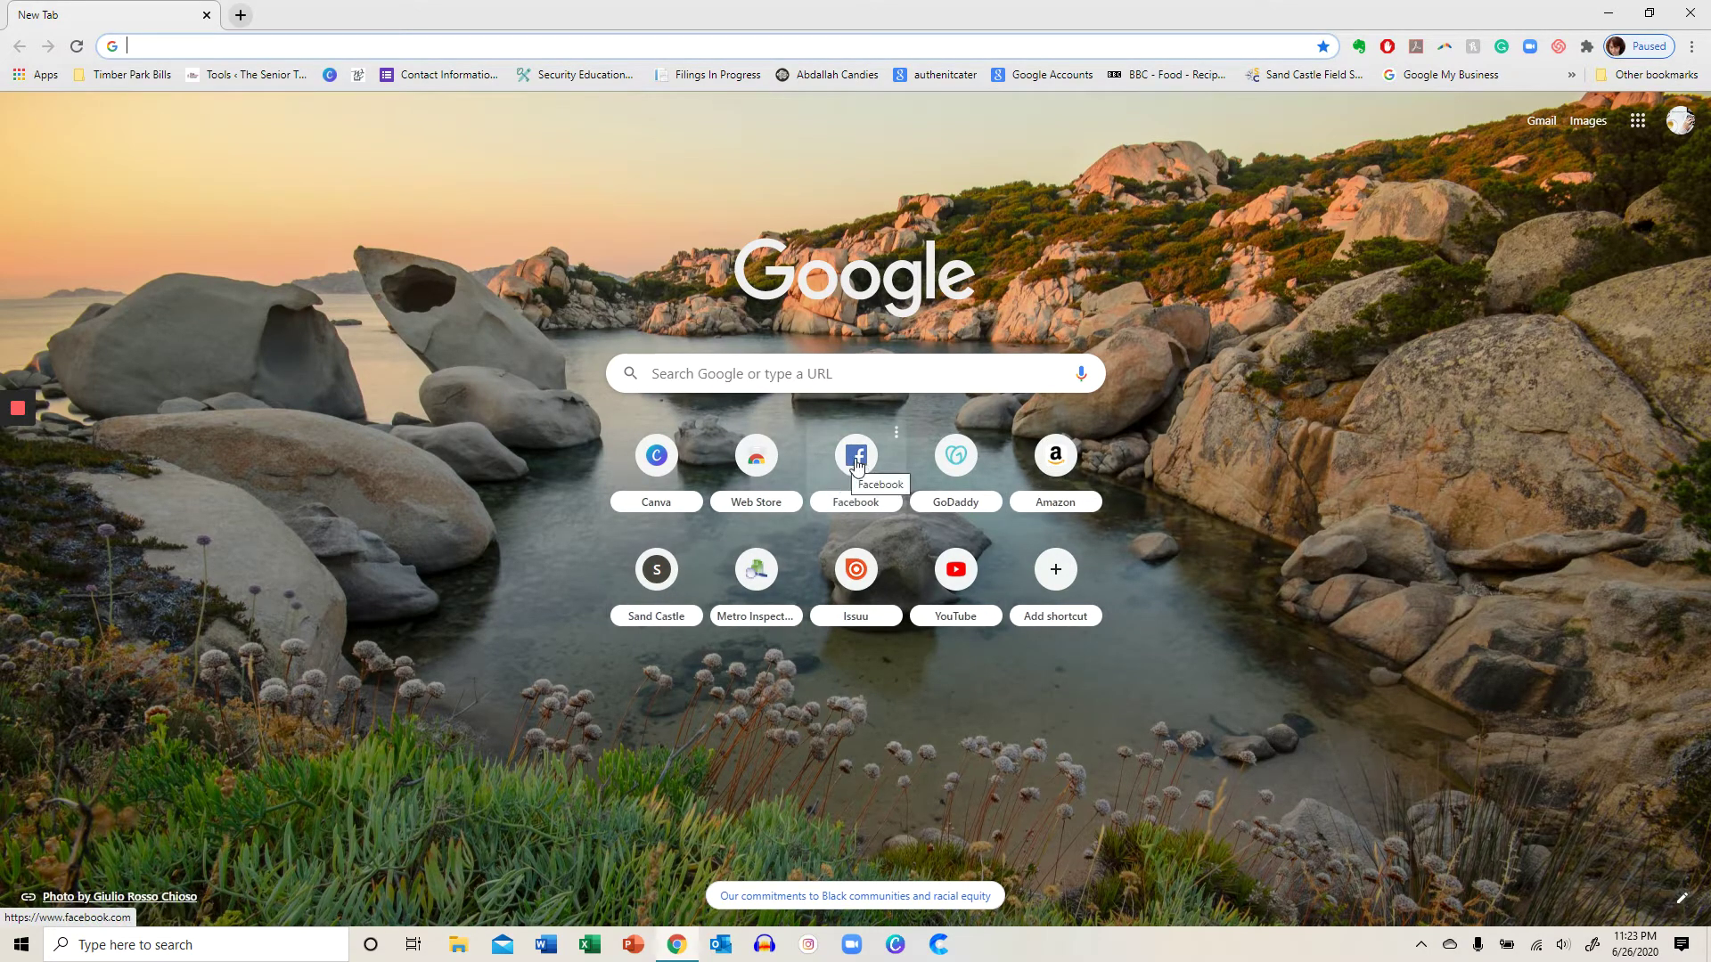
- Go to Facebook's News Feed from Chrome's New Tab shortcut
{"action": "left_click", "coordinate": [855, 466]}
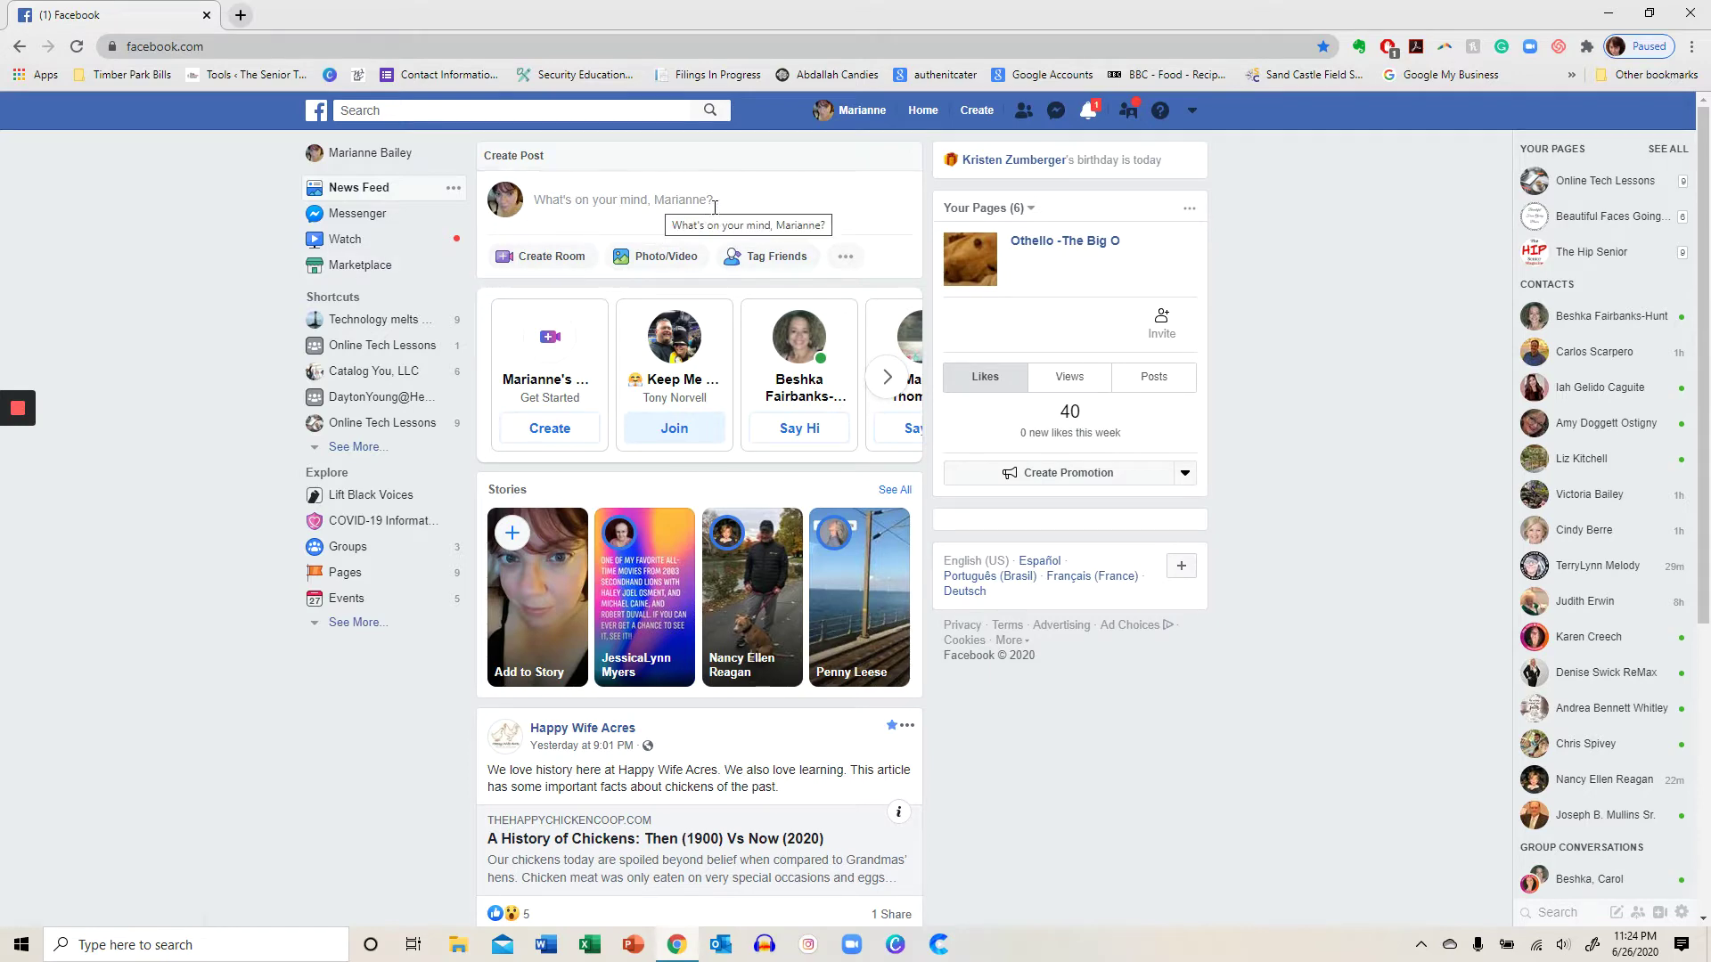
- Draft a post reading "Photo for a demo video - thanks for being on my friend's list."
{"action": "left_click", "coordinate": [546, 202]}
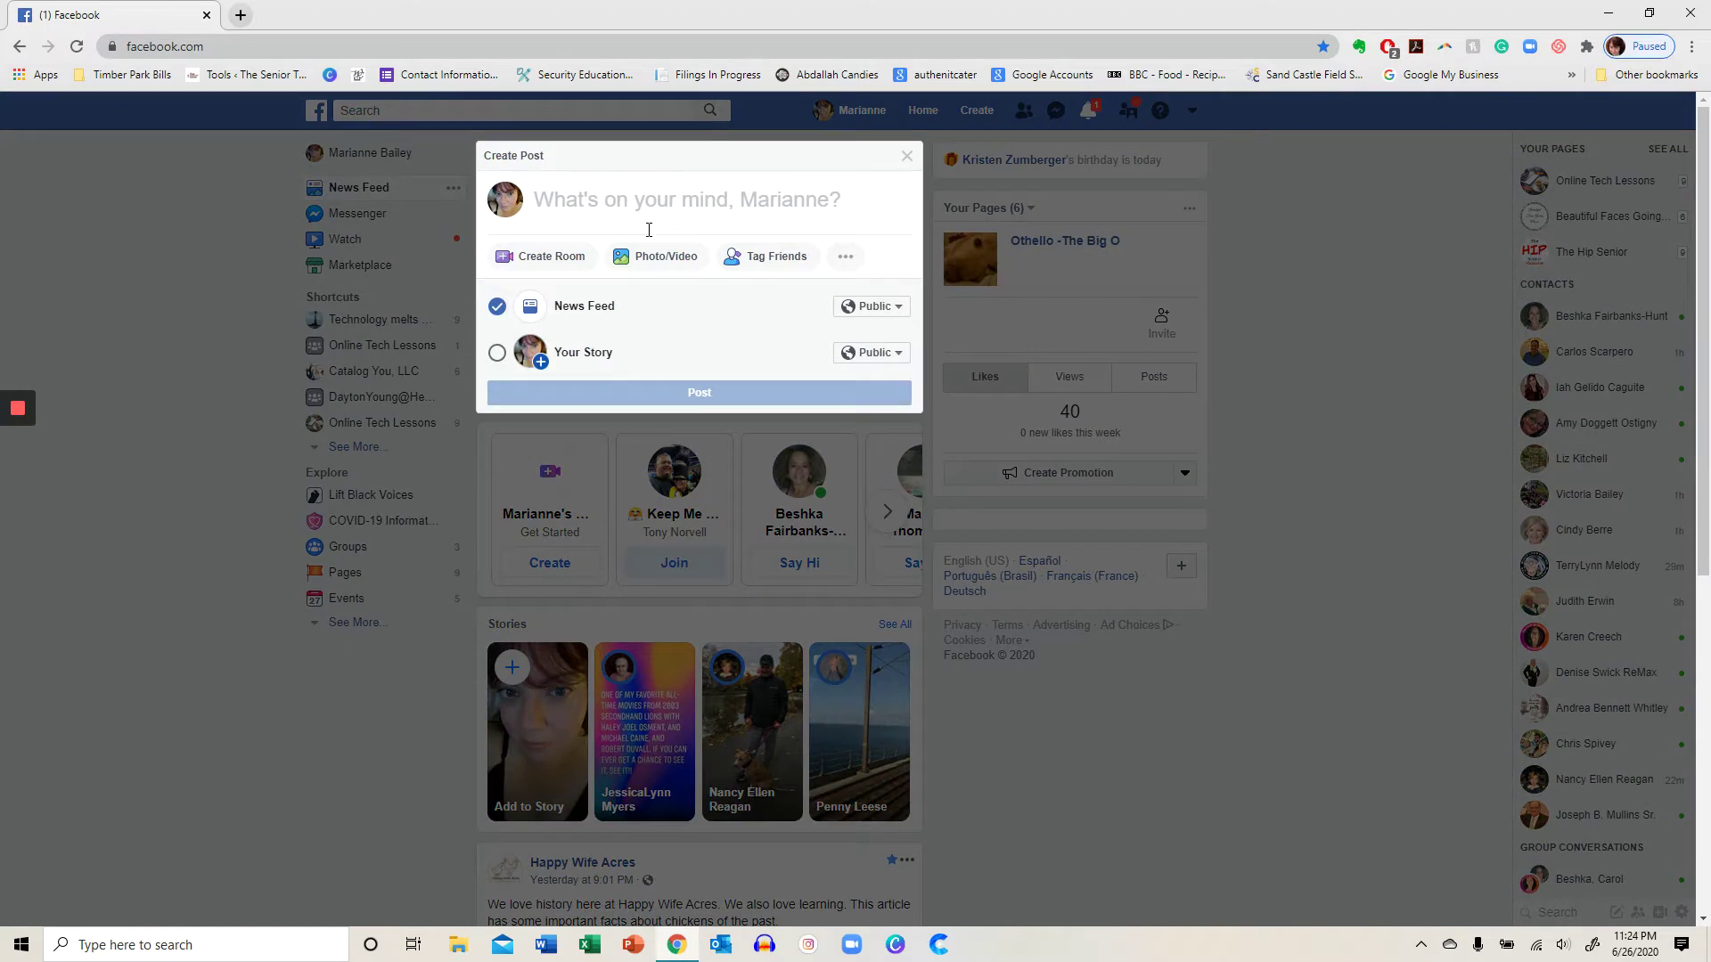
{"action": "type", "text": "Pho"}
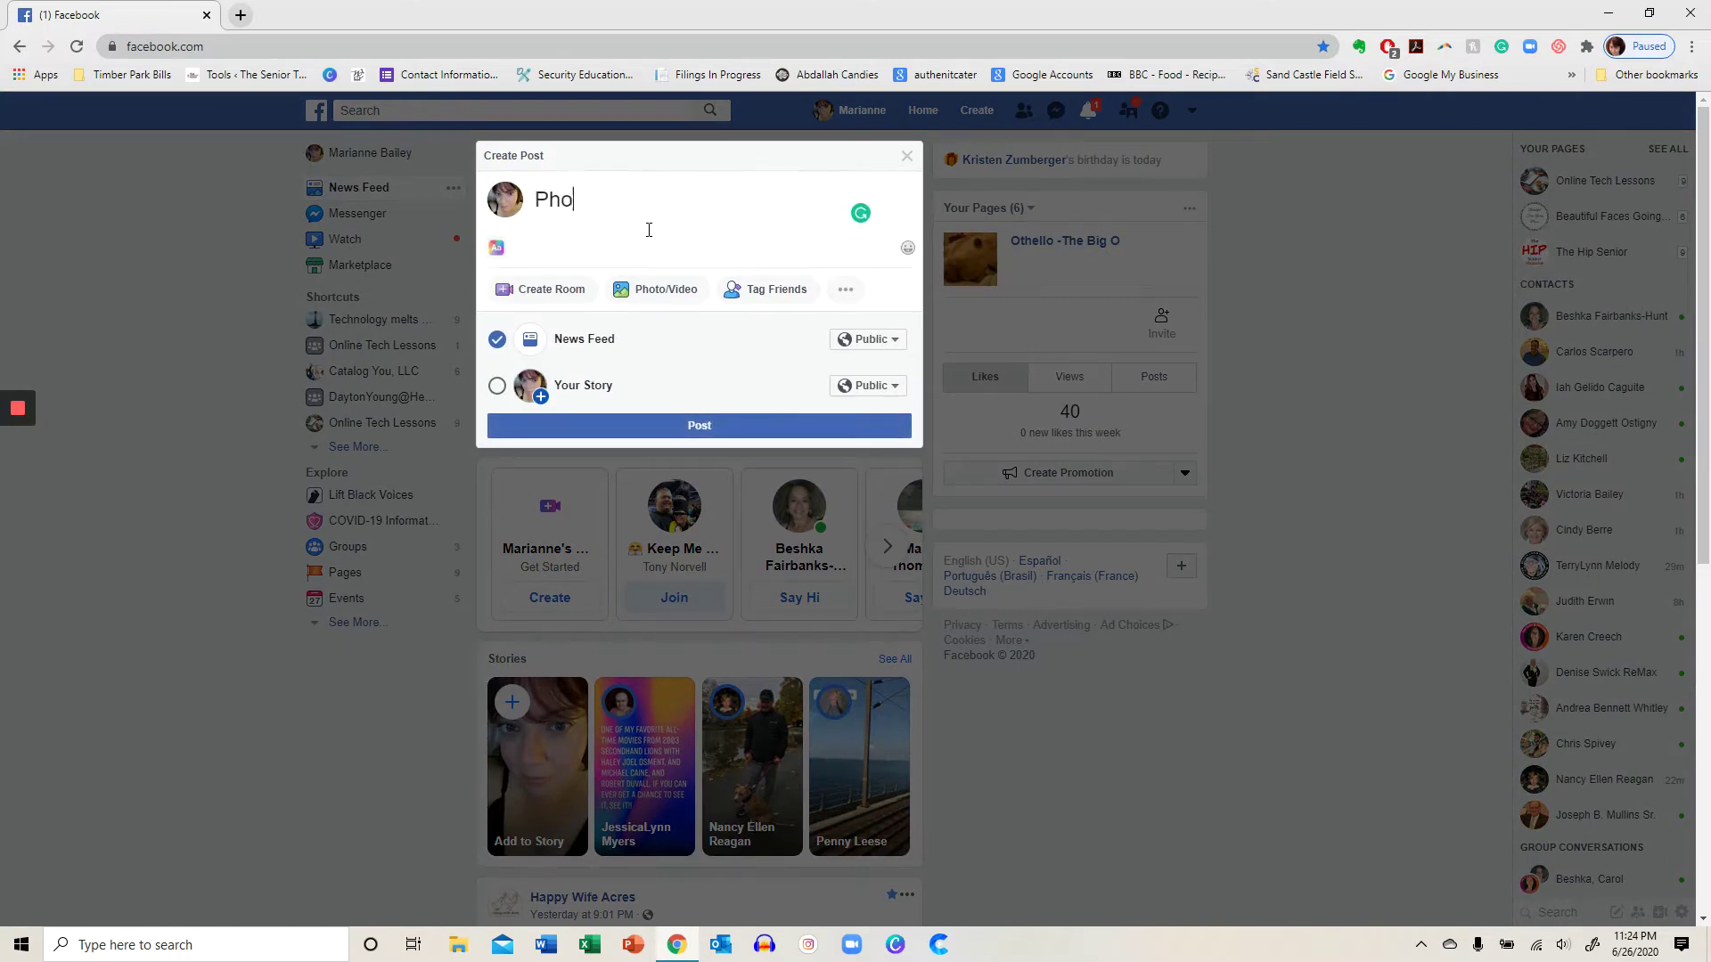
{"action": "type", "text": "to for a demo video - thanks for w"}
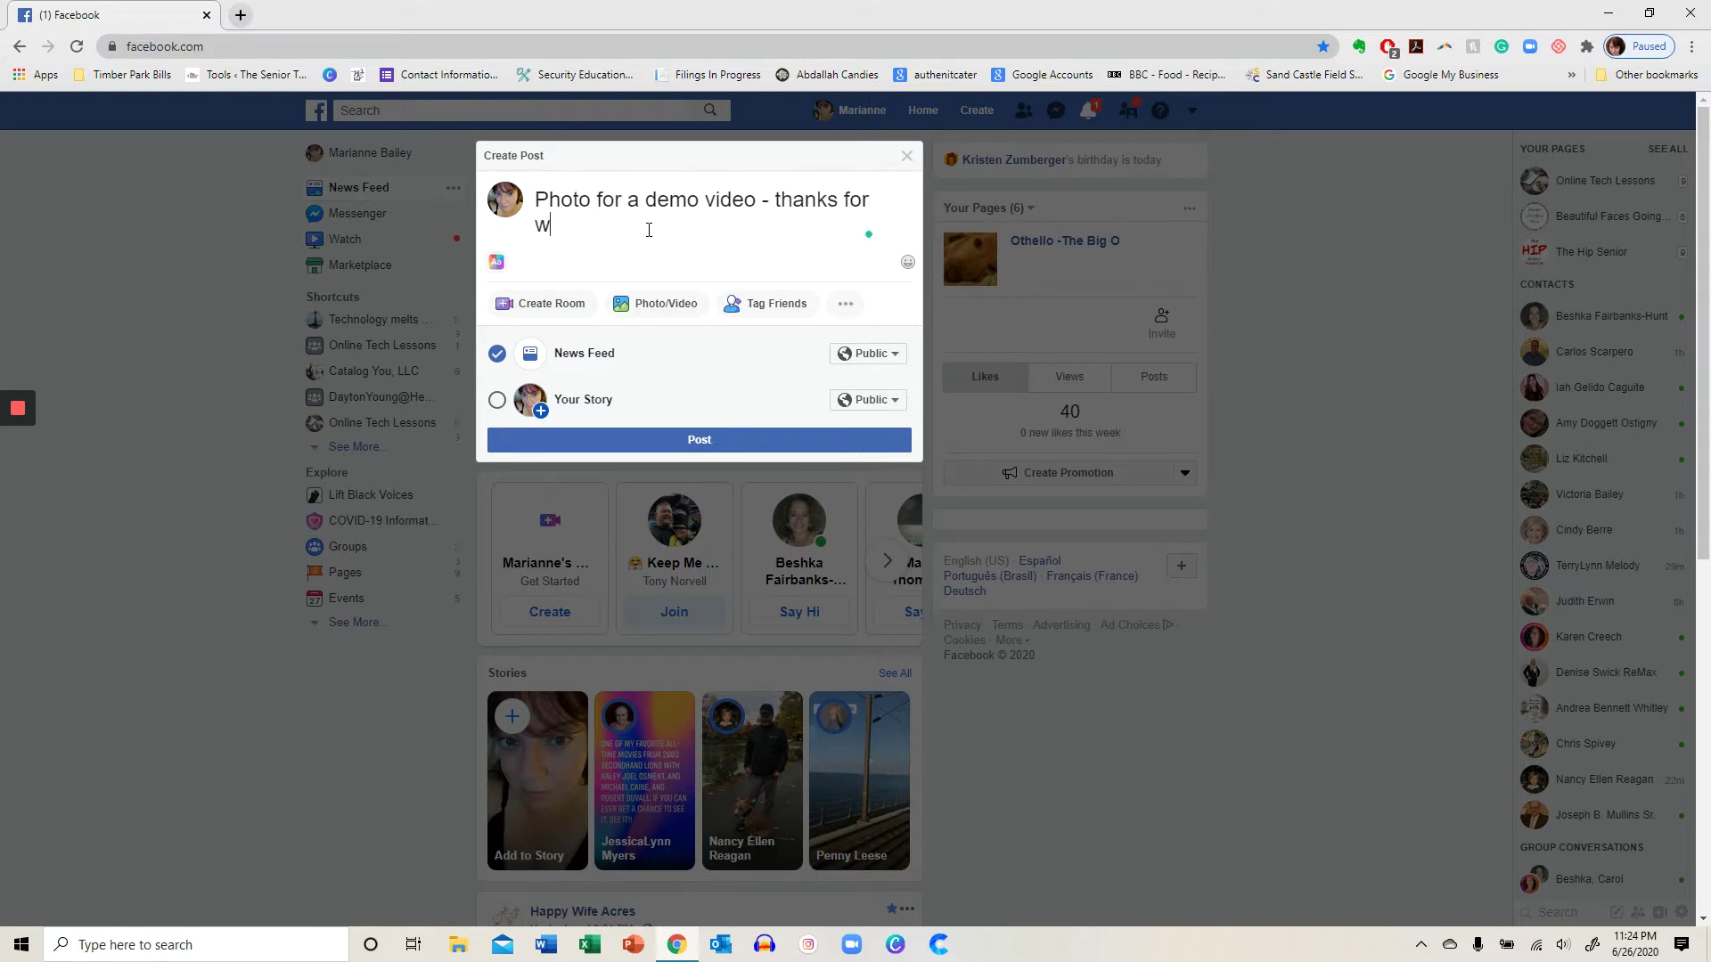
{"action": "type", "text": "being on my friend list"}
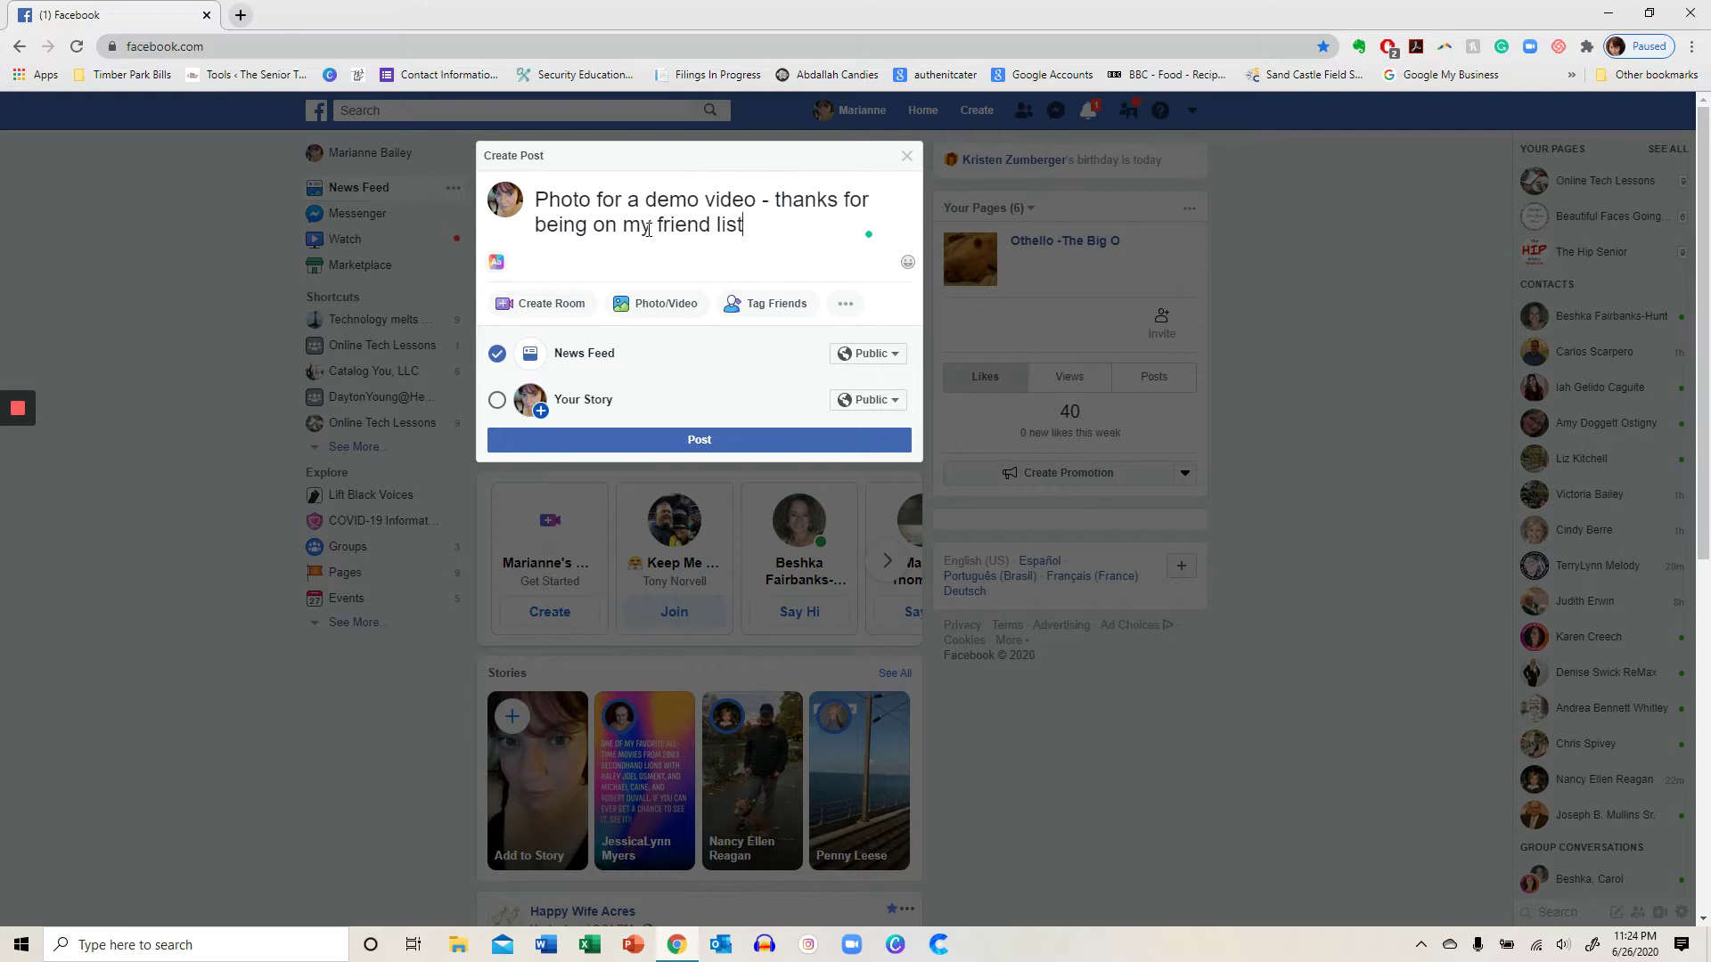
{"action": "key", "text": "BackSpace"}
{"action": "key", "text": "BackSpace"}
{"action": "key", "text": "BackSpace"}
{"action": "key", "text": "BackSpace"}
{"action": "type", "text": "s "}
{"action": "type", "text": "list"}
{"action": "type", "text": "'"}
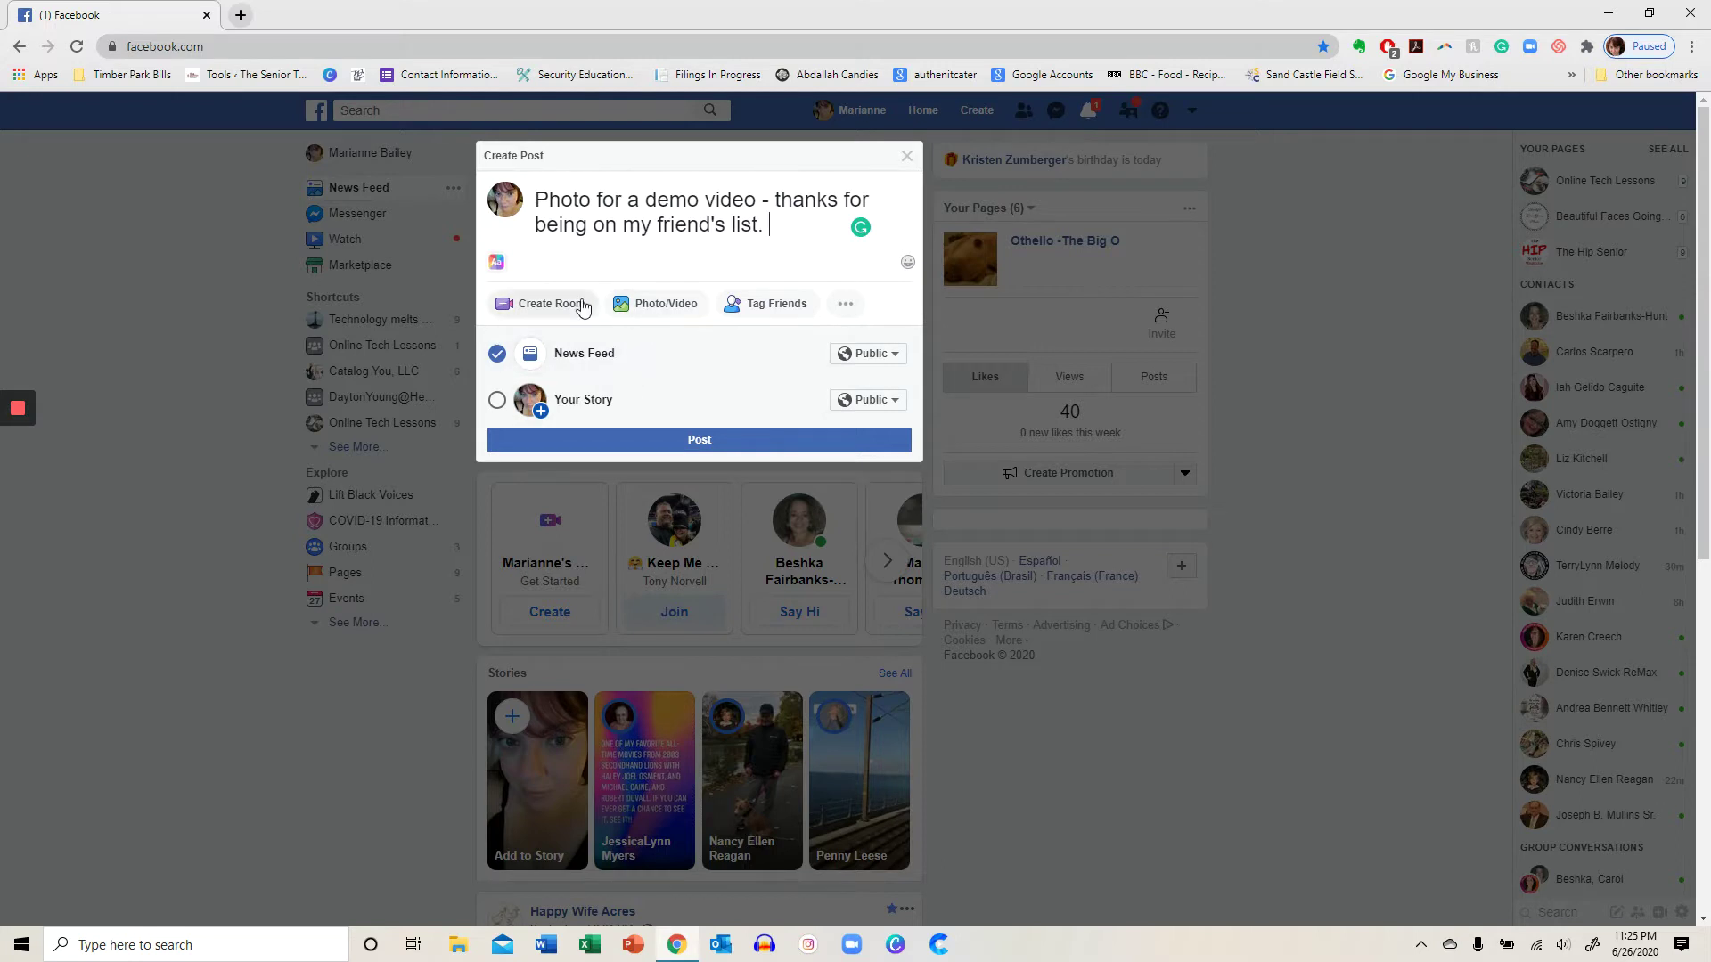
{"action": "left_click_drag", "start_coordinate": [769, 234], "coordinate": [536, 200]}
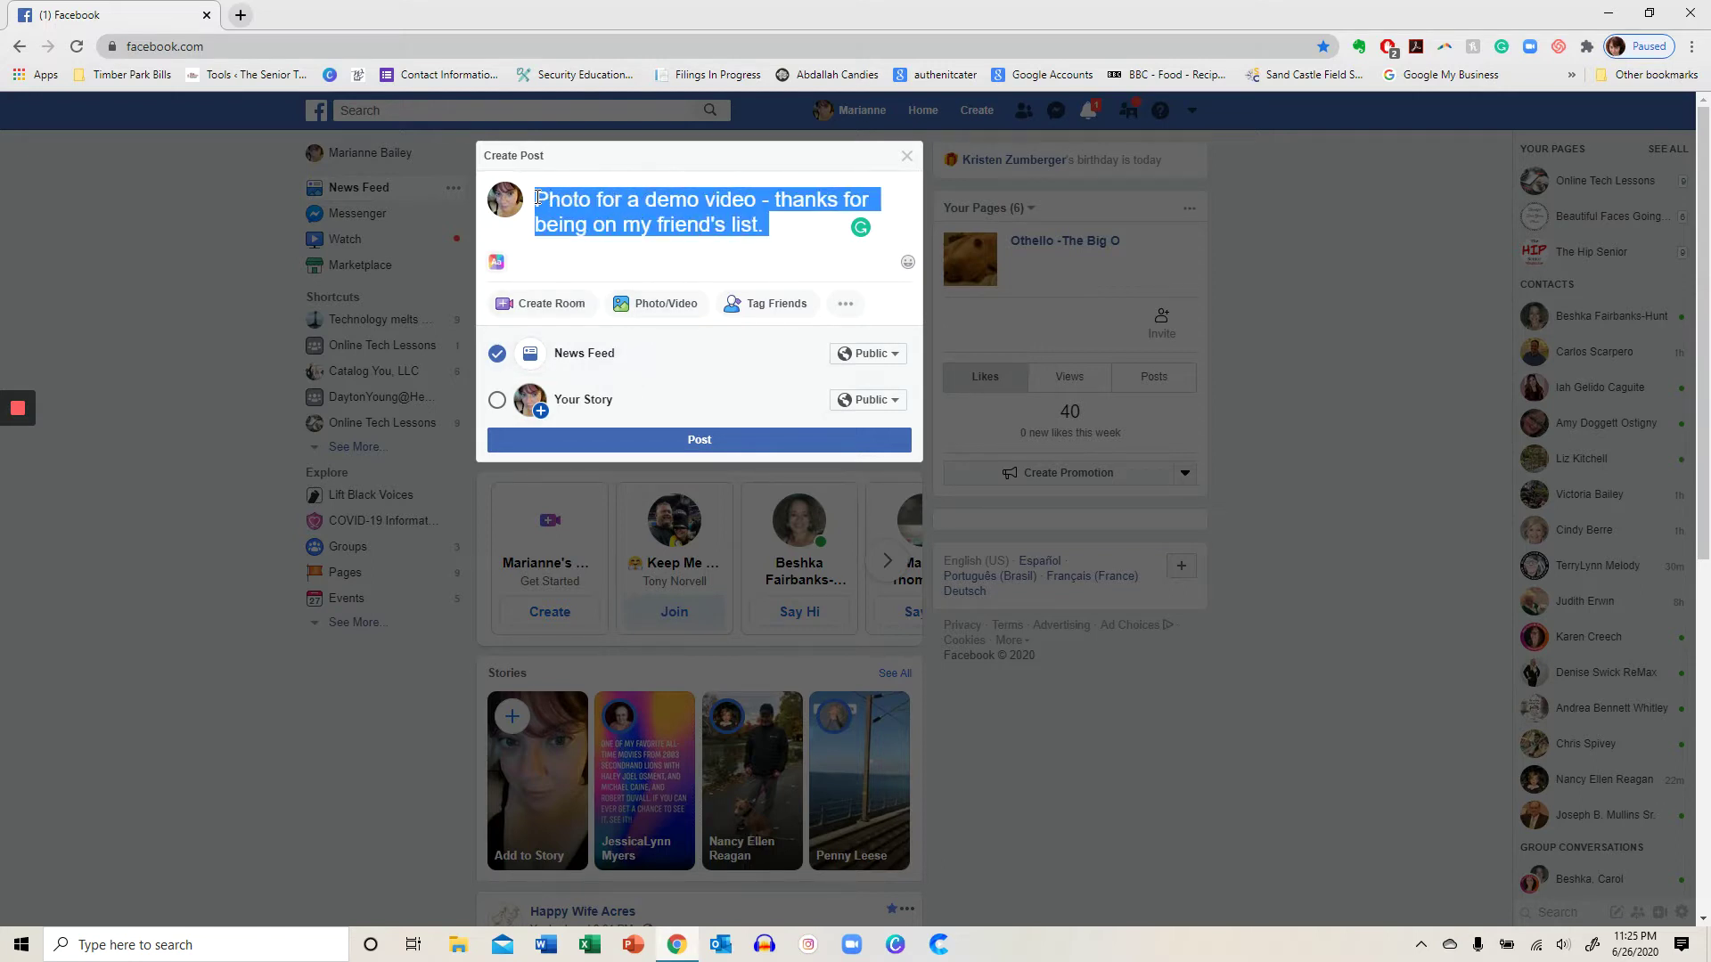
{"action": "left_click", "coordinate": [498, 262]}
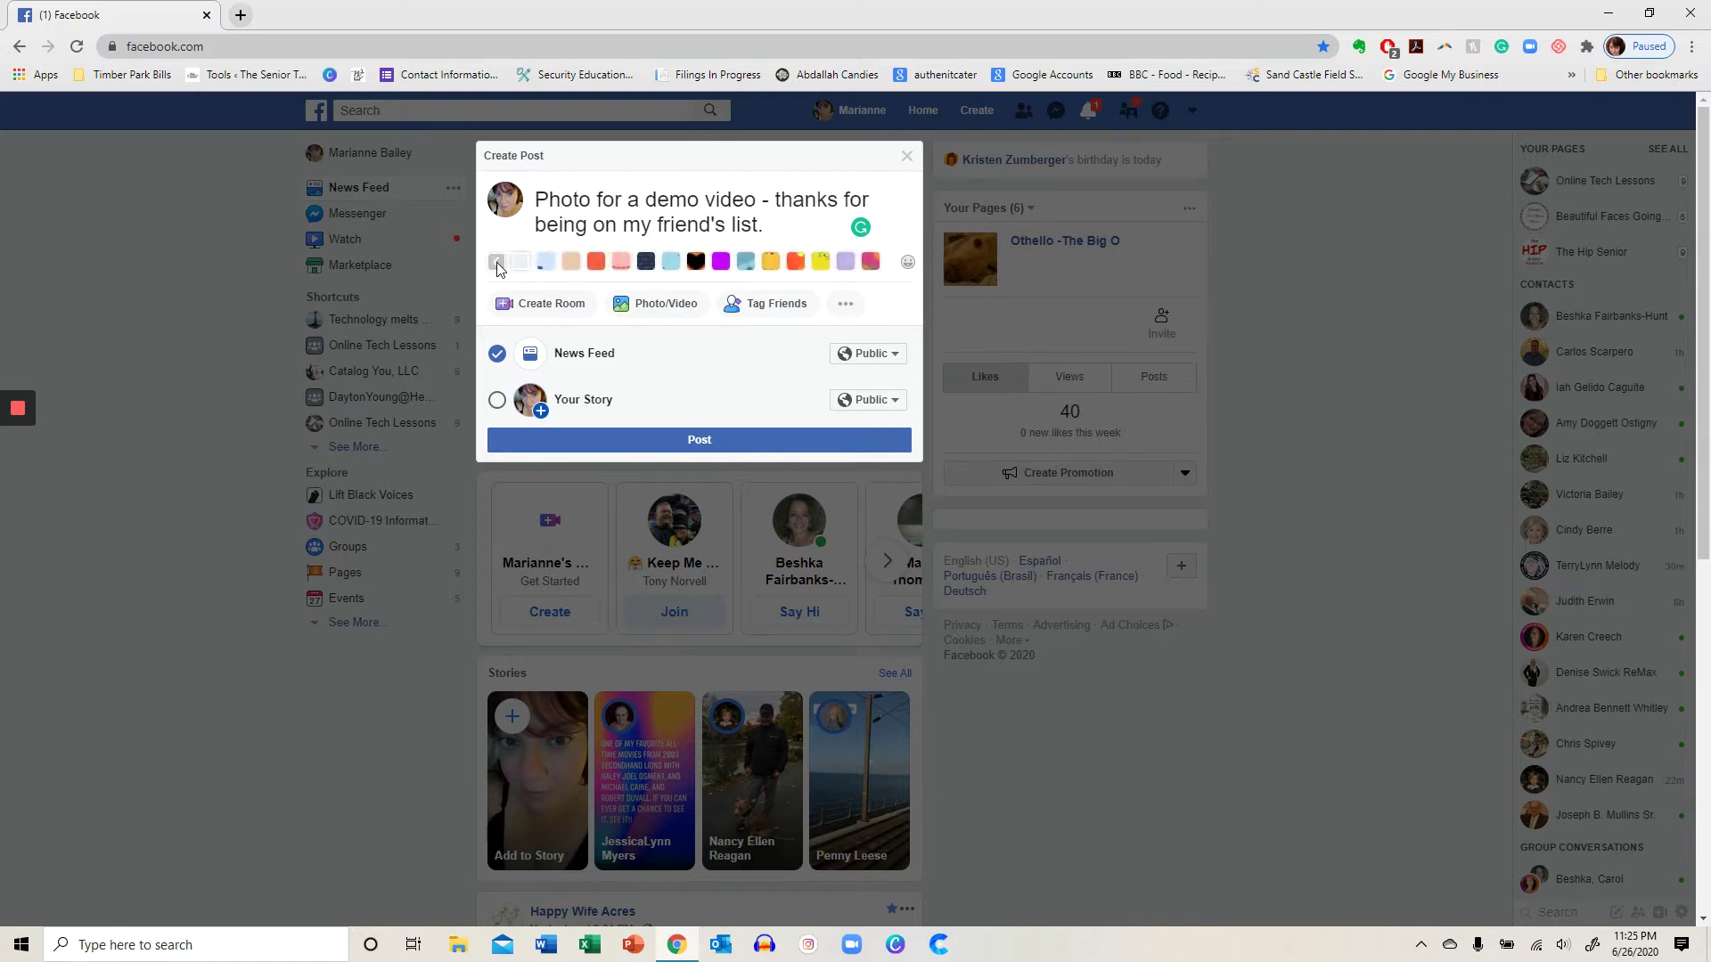
{"action": "left_click", "coordinate": [797, 262]}
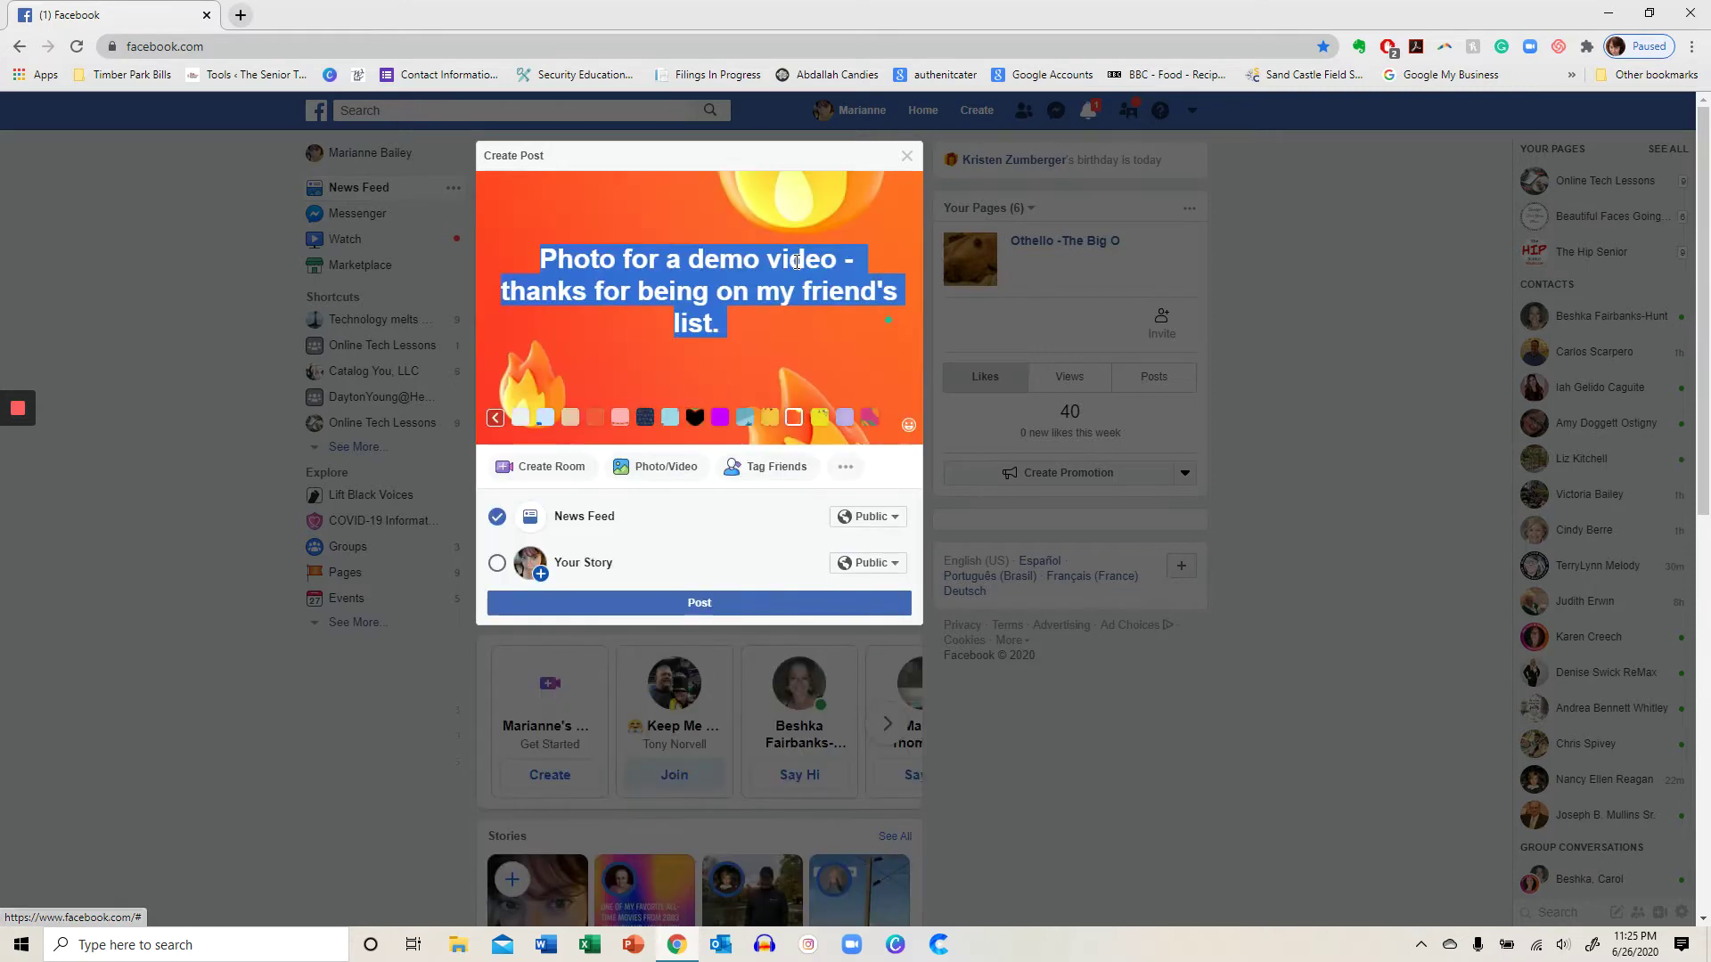
{"action": "left_click", "coordinate": [671, 418]}
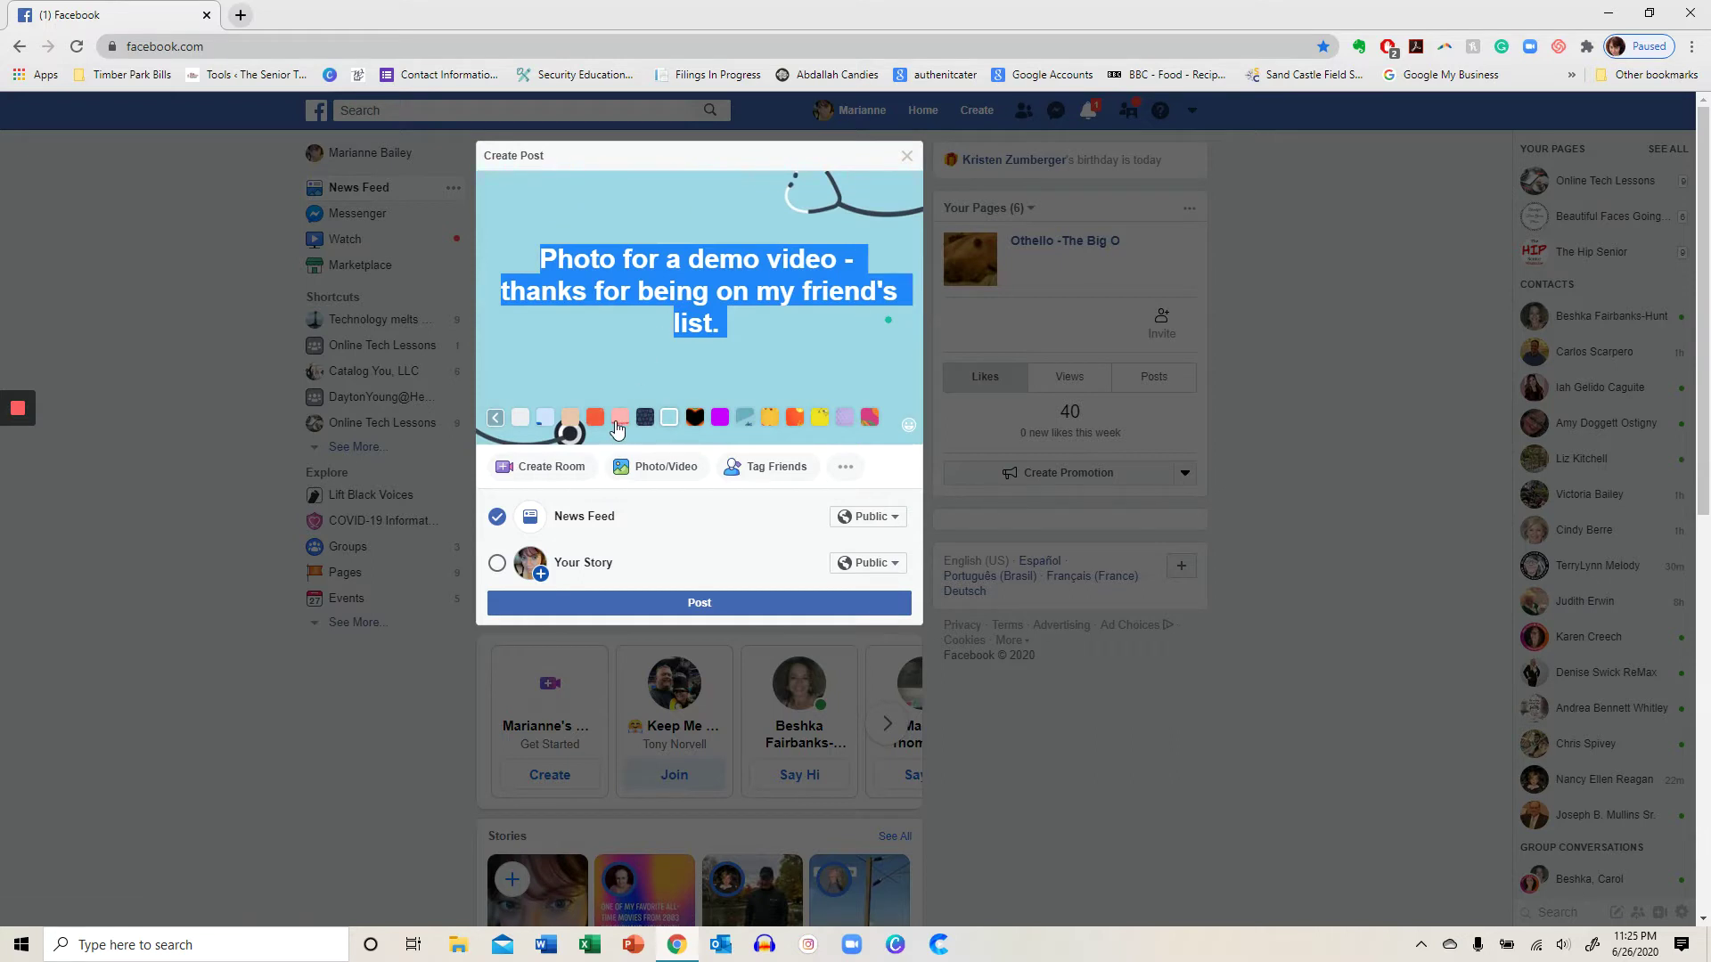
{"action": "left_click", "coordinate": [695, 419]}
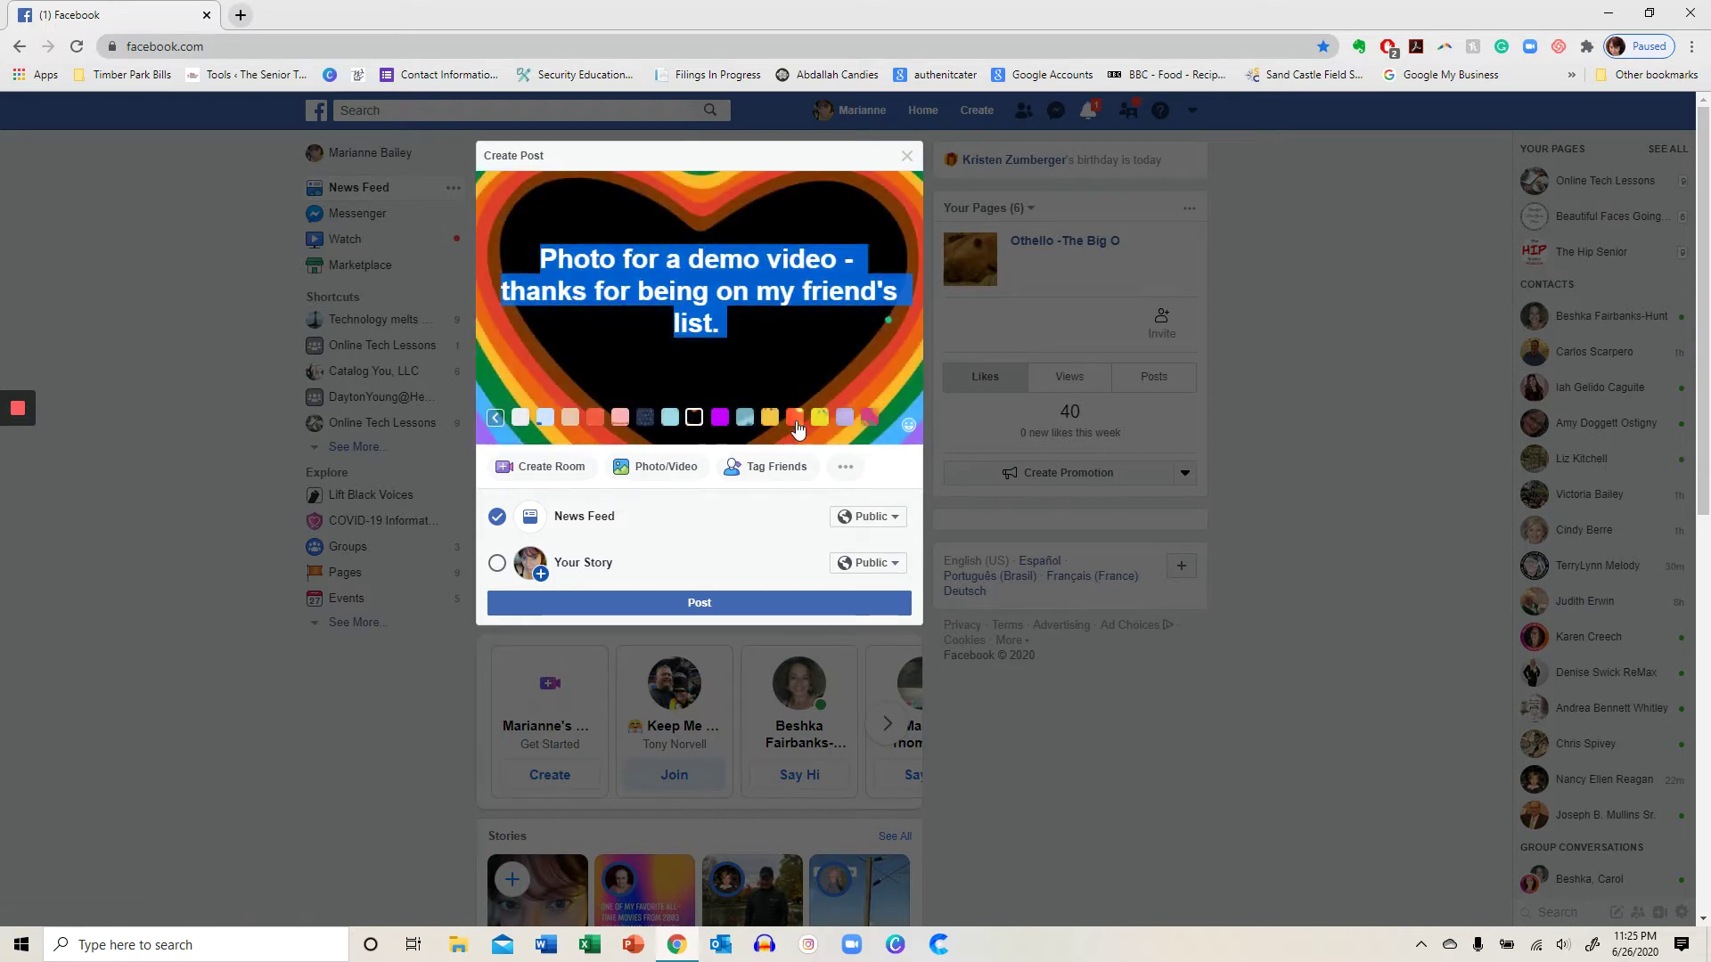
{"action": "left_click", "coordinate": [771, 422]}
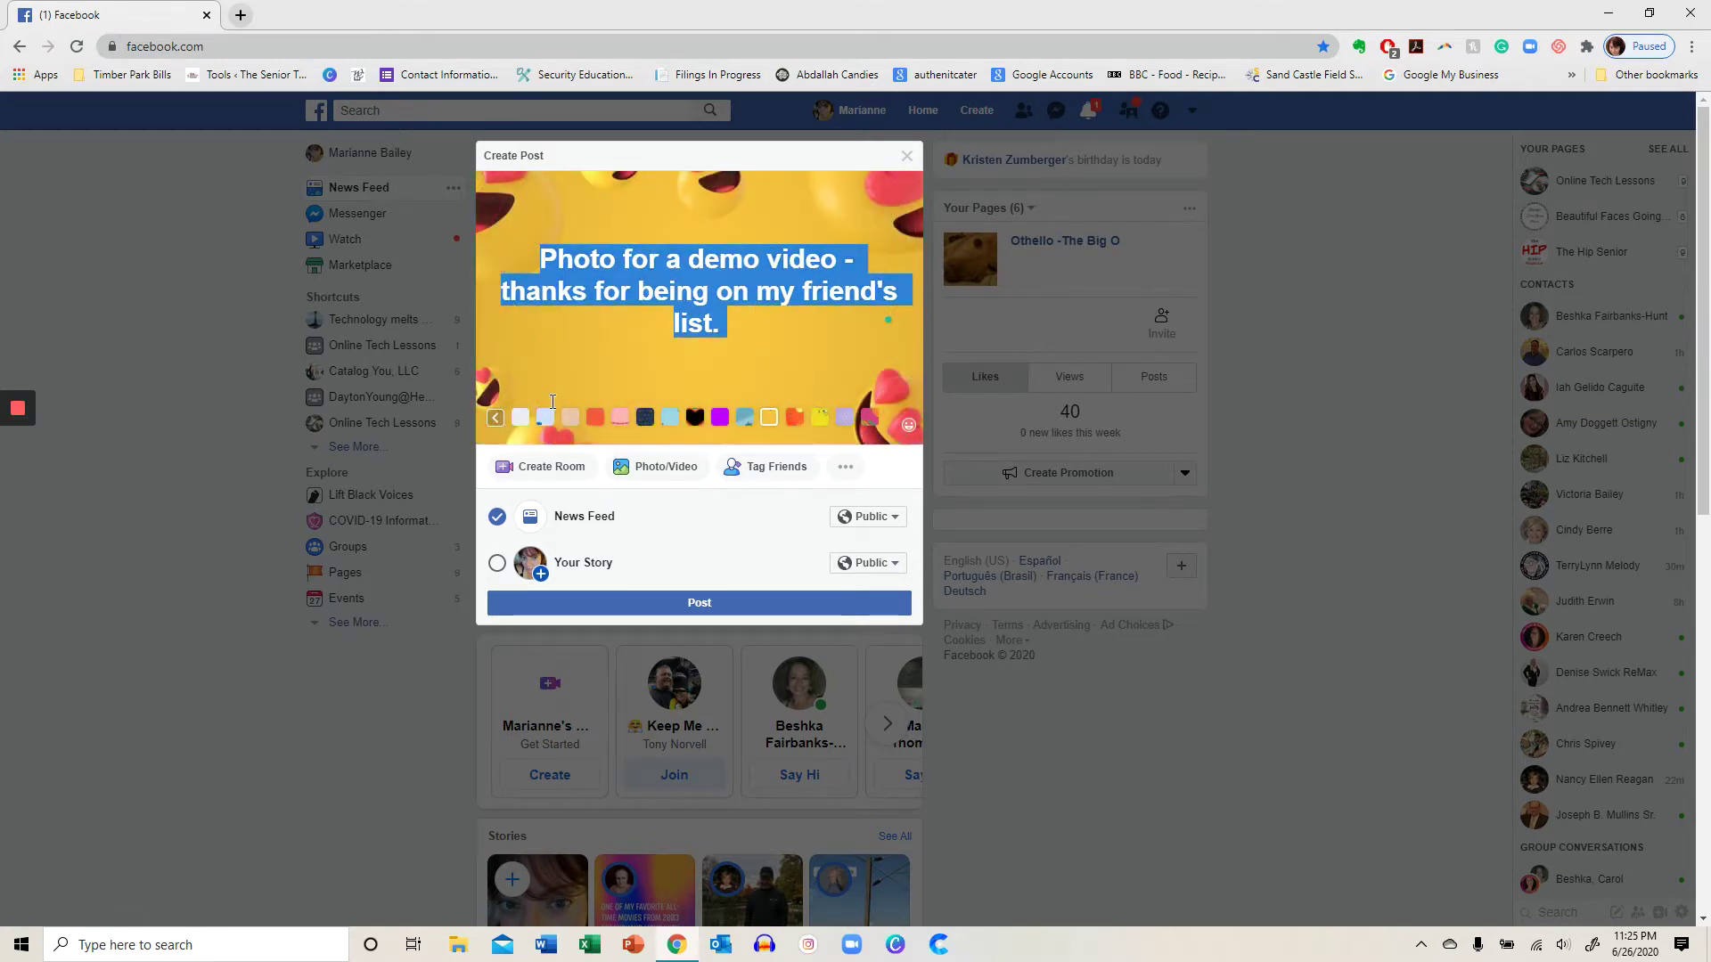
{"action": "left_click", "coordinate": [520, 418]}
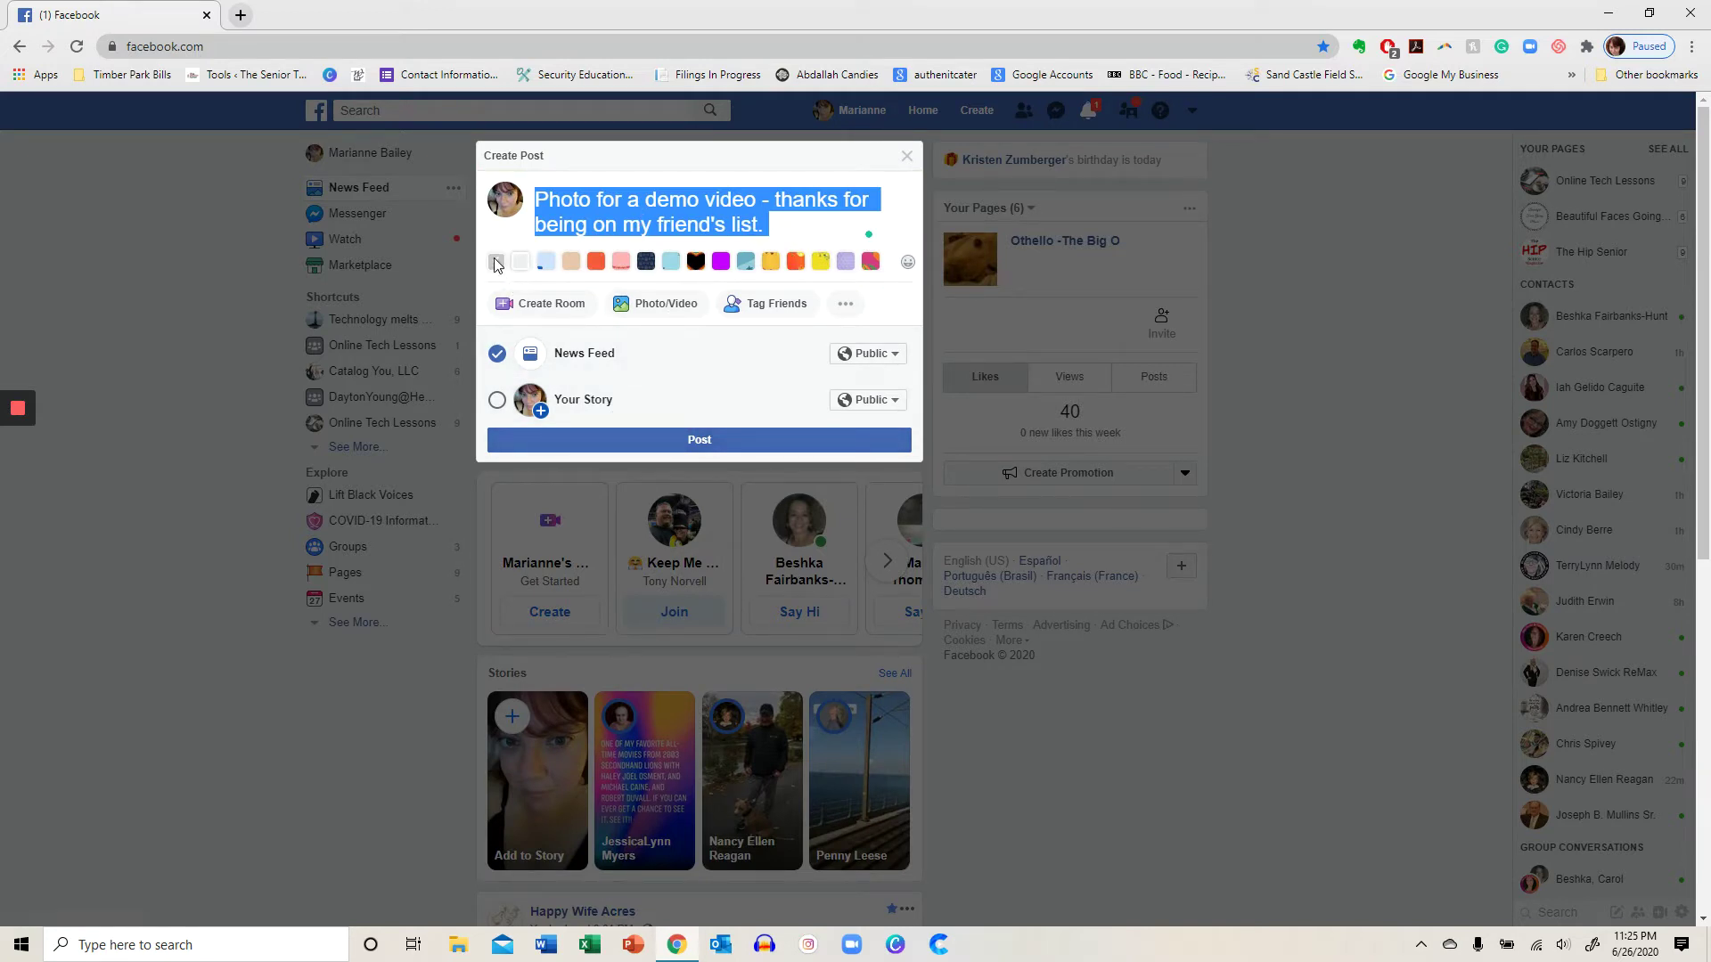
{"action": "left_click", "coordinate": [494, 260]}
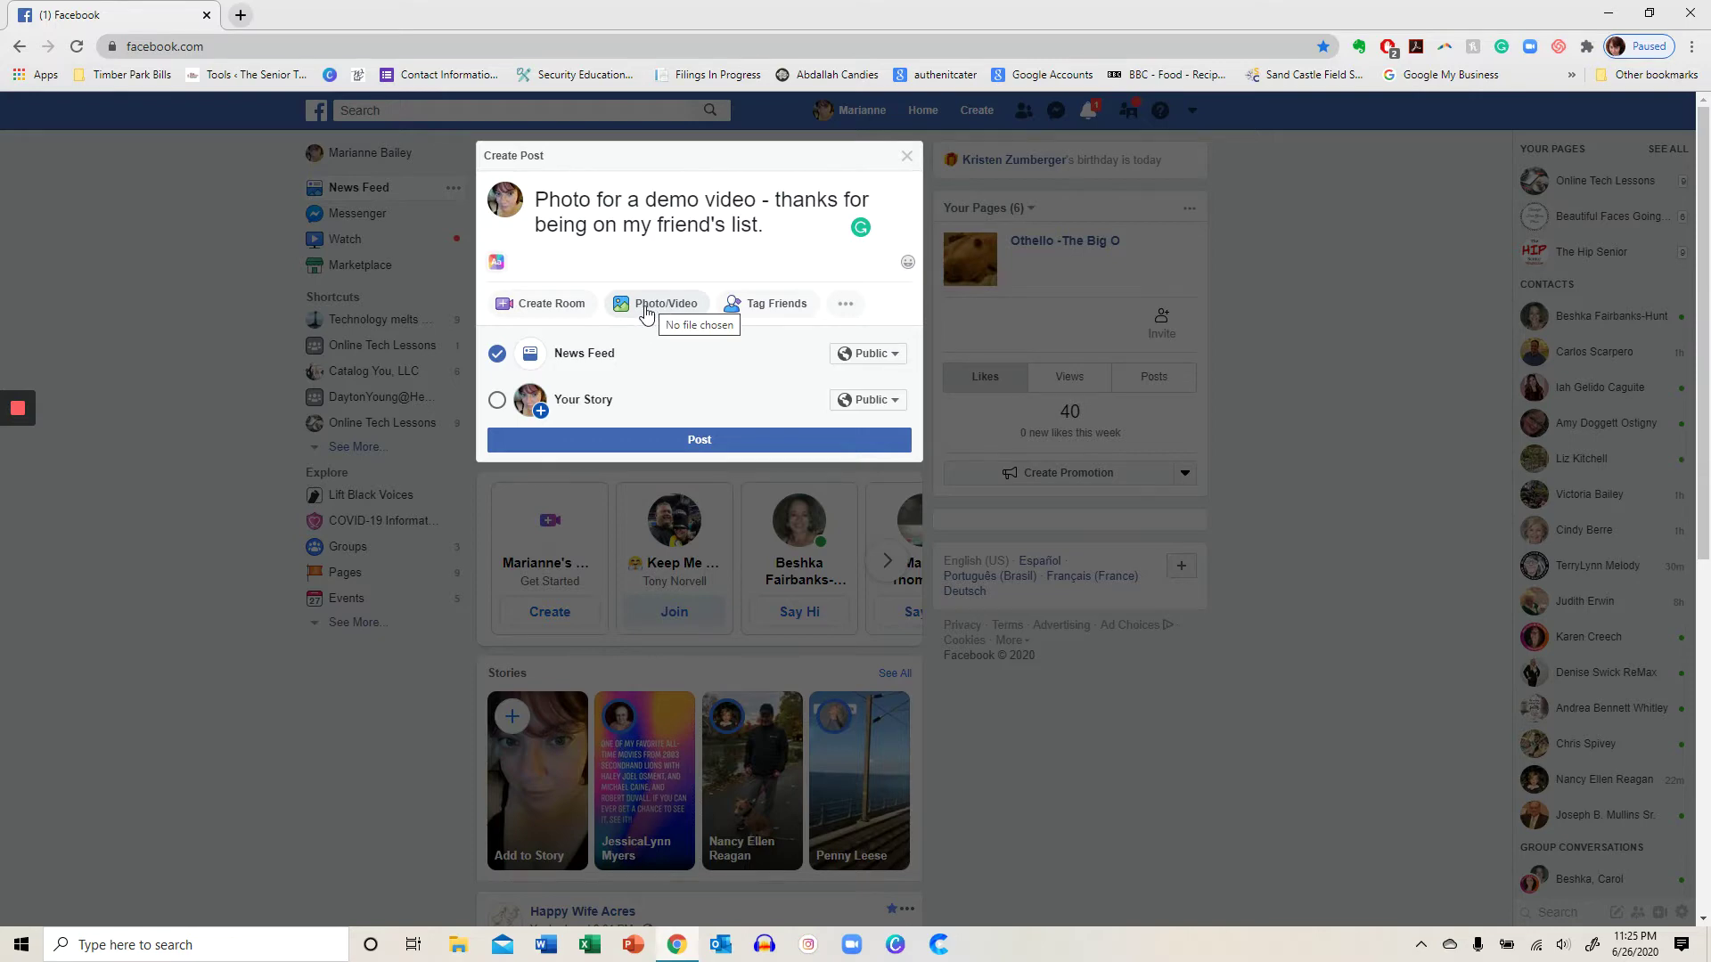
- Attach the "spreads" file from Downloads as the post's photo
{"action": "left_click", "coordinate": [645, 315]}
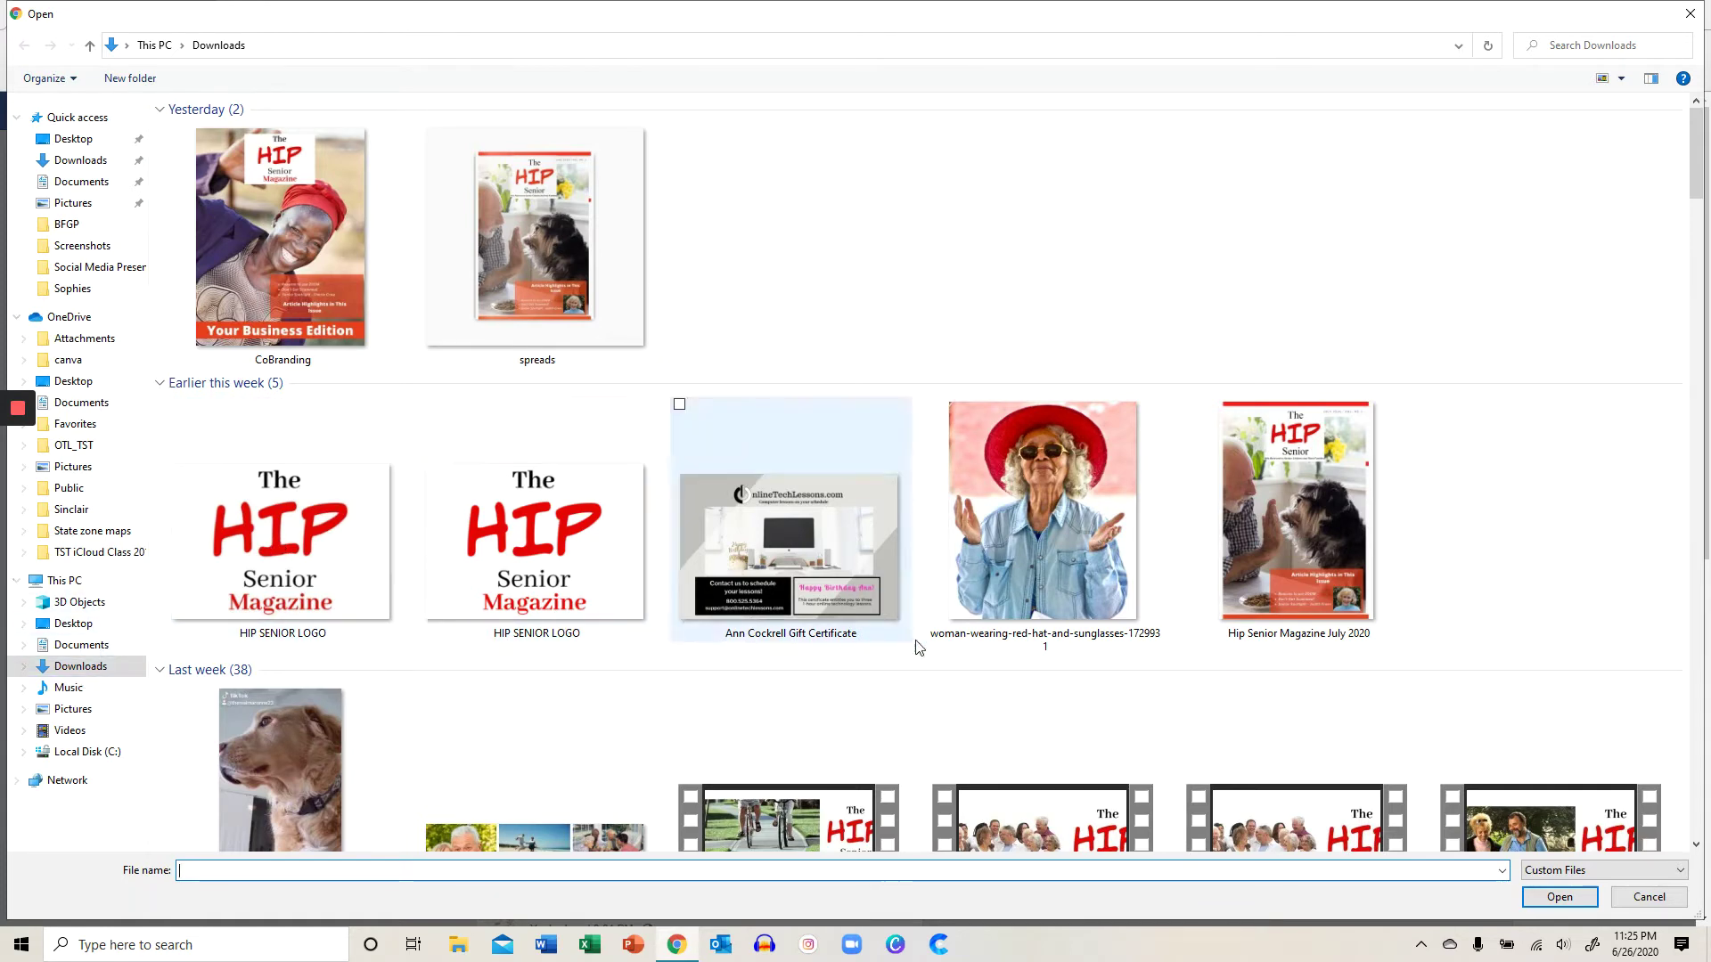
{"action": "scroll", "coordinate": [937, 646], "scroll_direction": "down", "scroll_amount": 5}
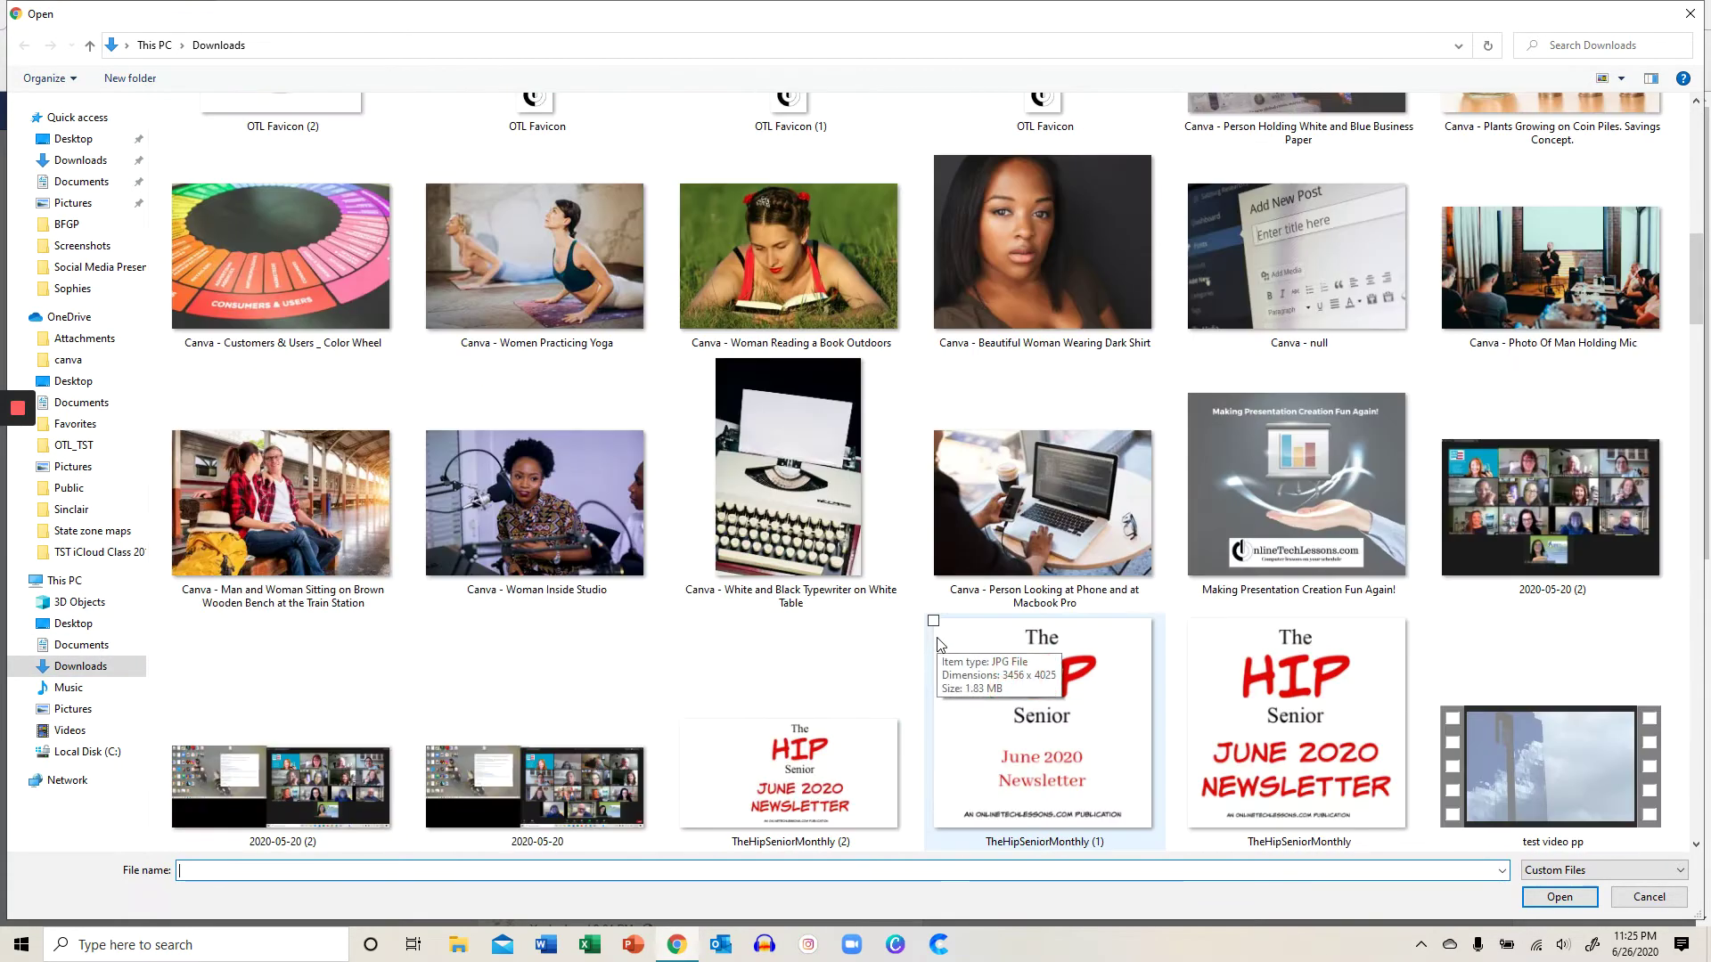
{"action": "scroll", "coordinate": [937, 646], "scroll_direction": "up", "scroll_amount": 5}
{"action": "scroll", "coordinate": [938, 646], "scroll_direction": "up", "scroll_amount": 5}
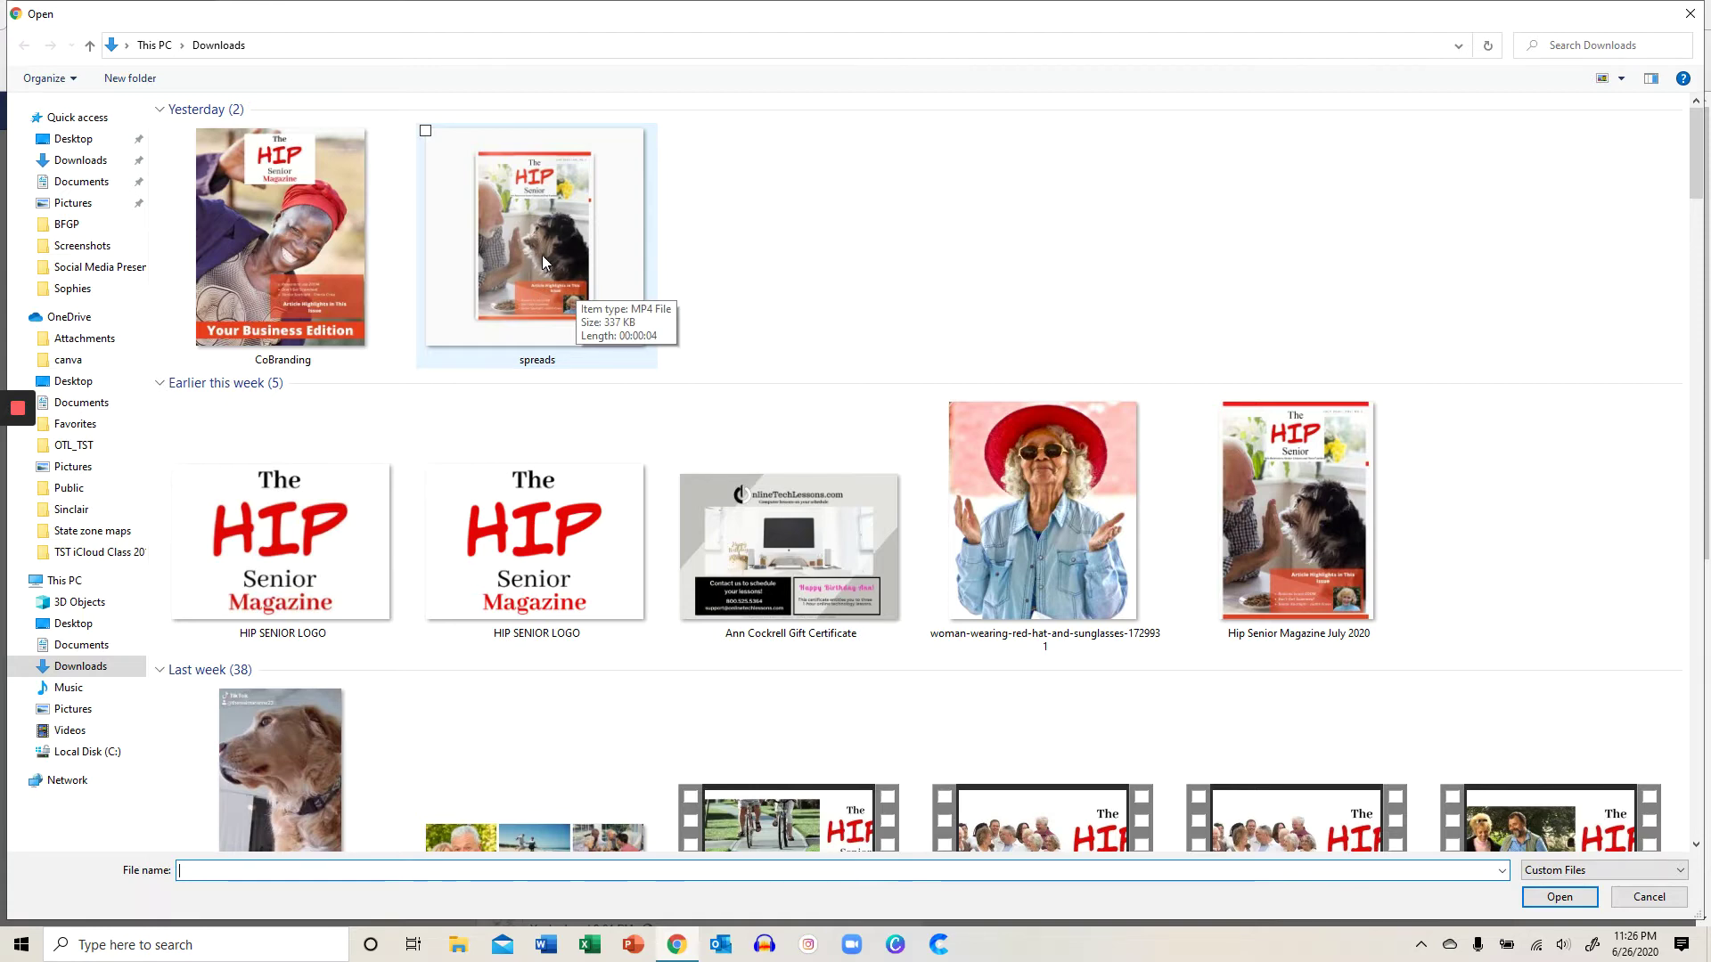
{"action": "left_click", "coordinate": [541, 256]}
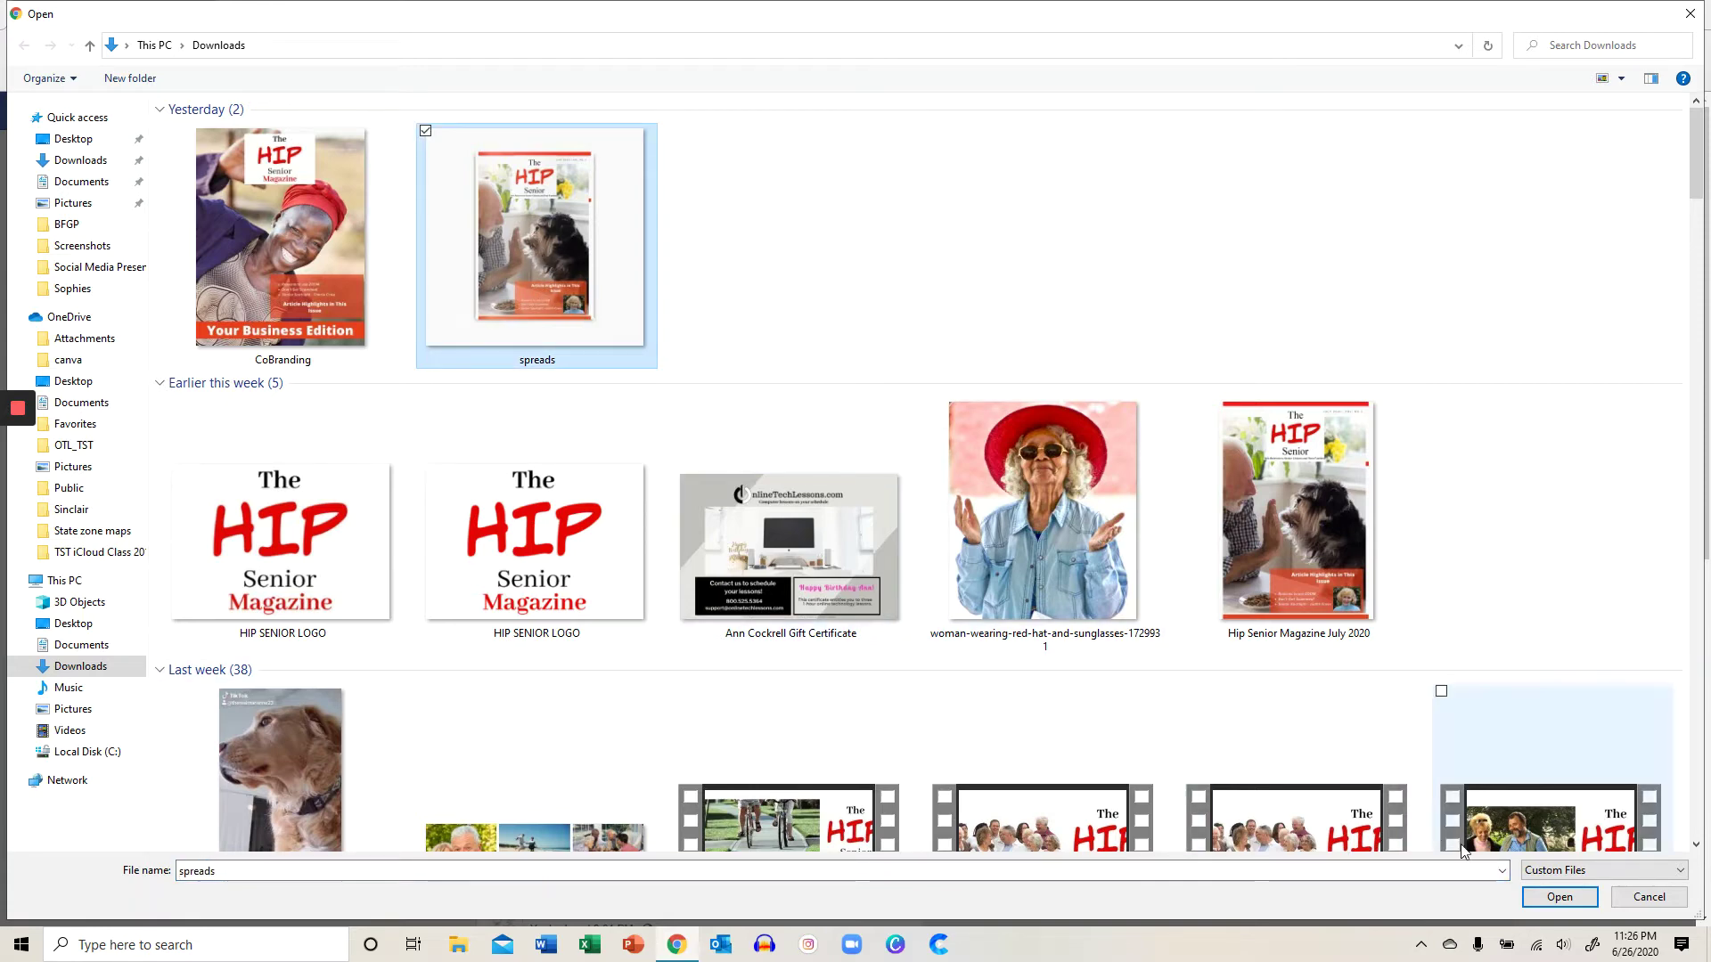
{"action": "left_click", "coordinate": [1555, 898]}
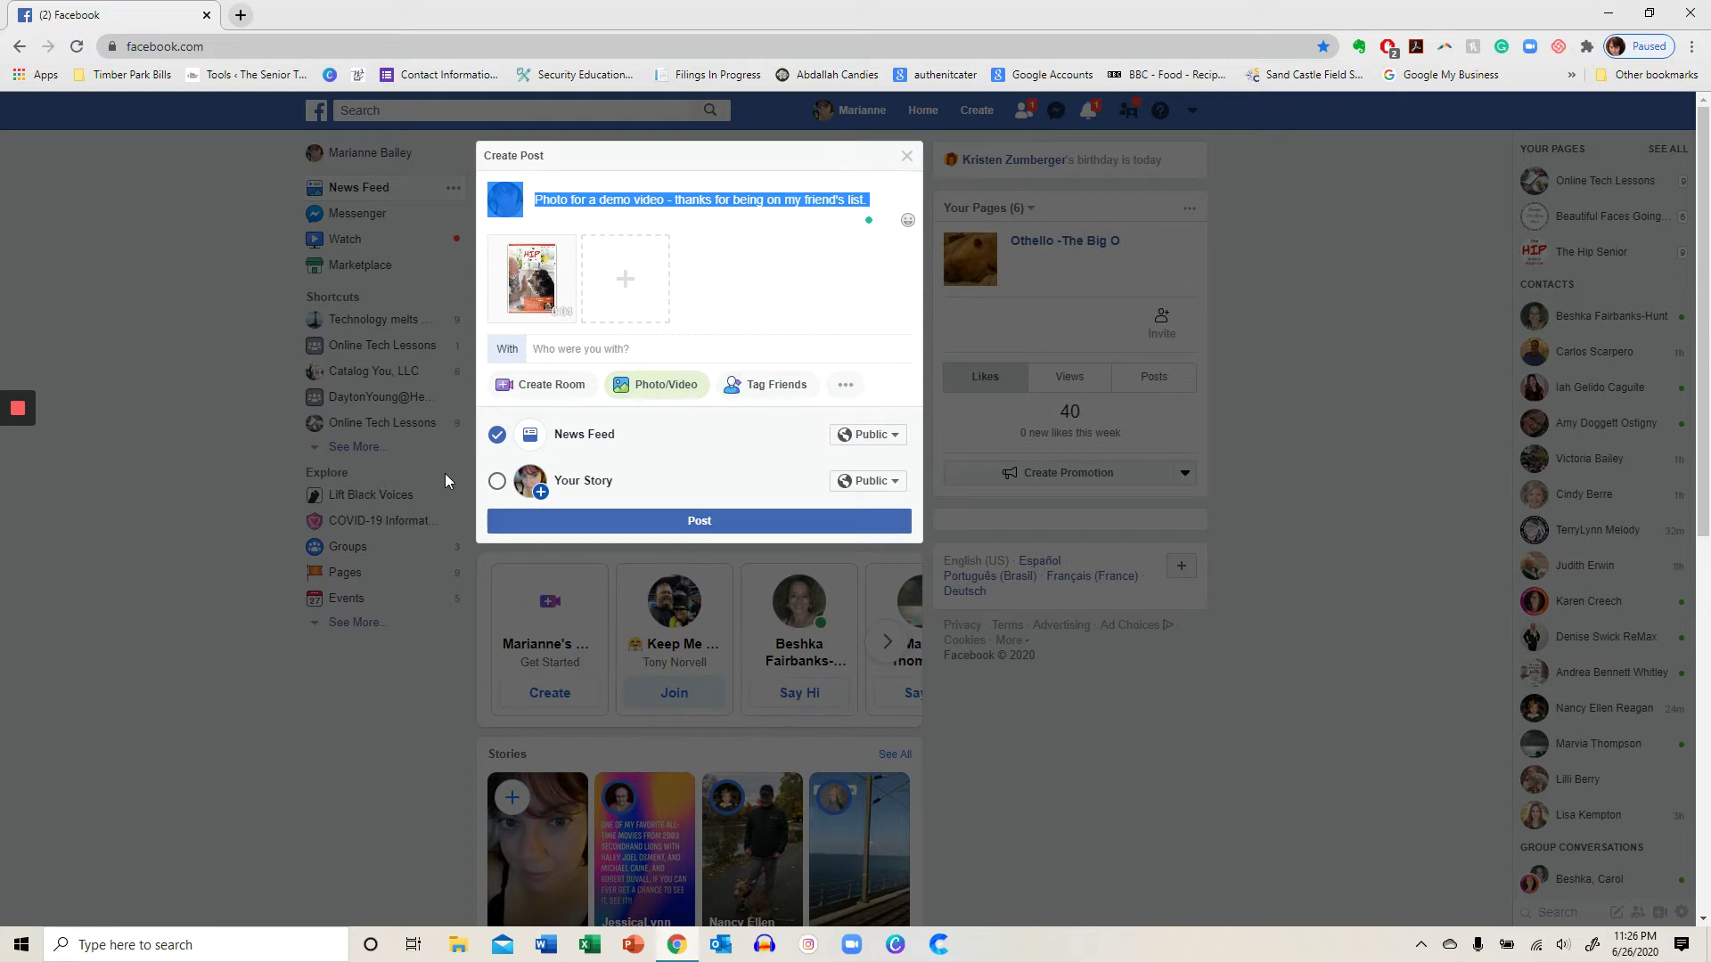
- Bring up the News Feed post's audience choices to exclude specific friends
{"action": "left_click", "coordinate": [497, 484]}
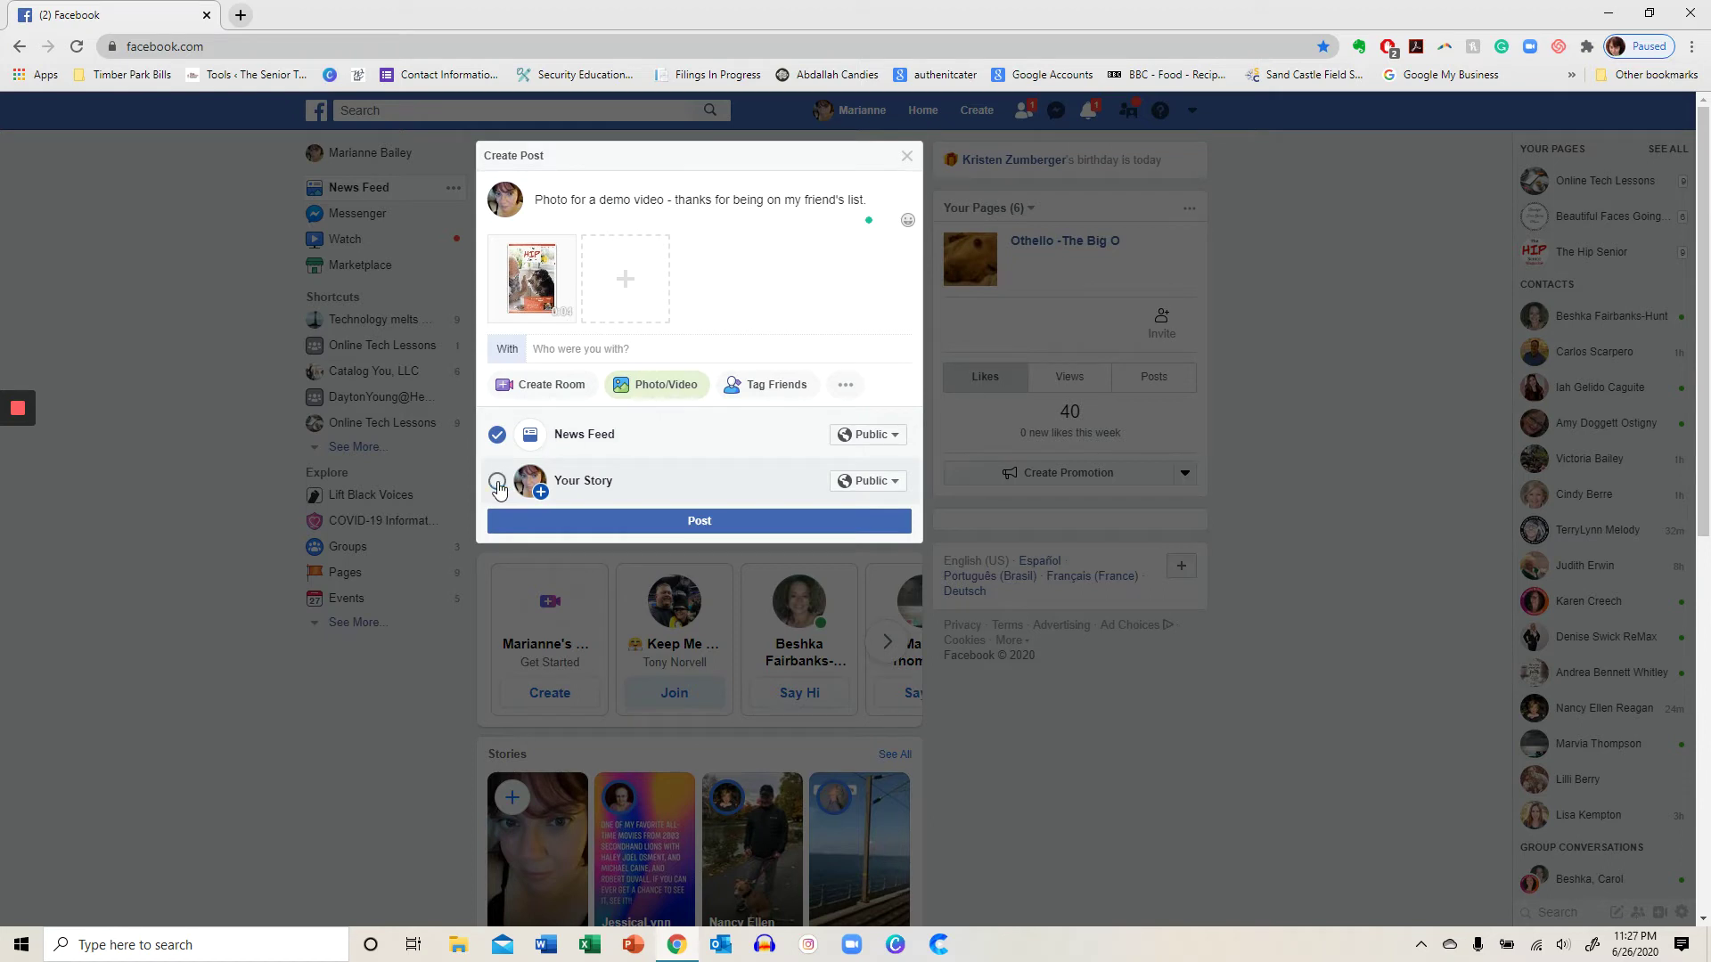
{"action": "left_click", "coordinate": [888, 439]}
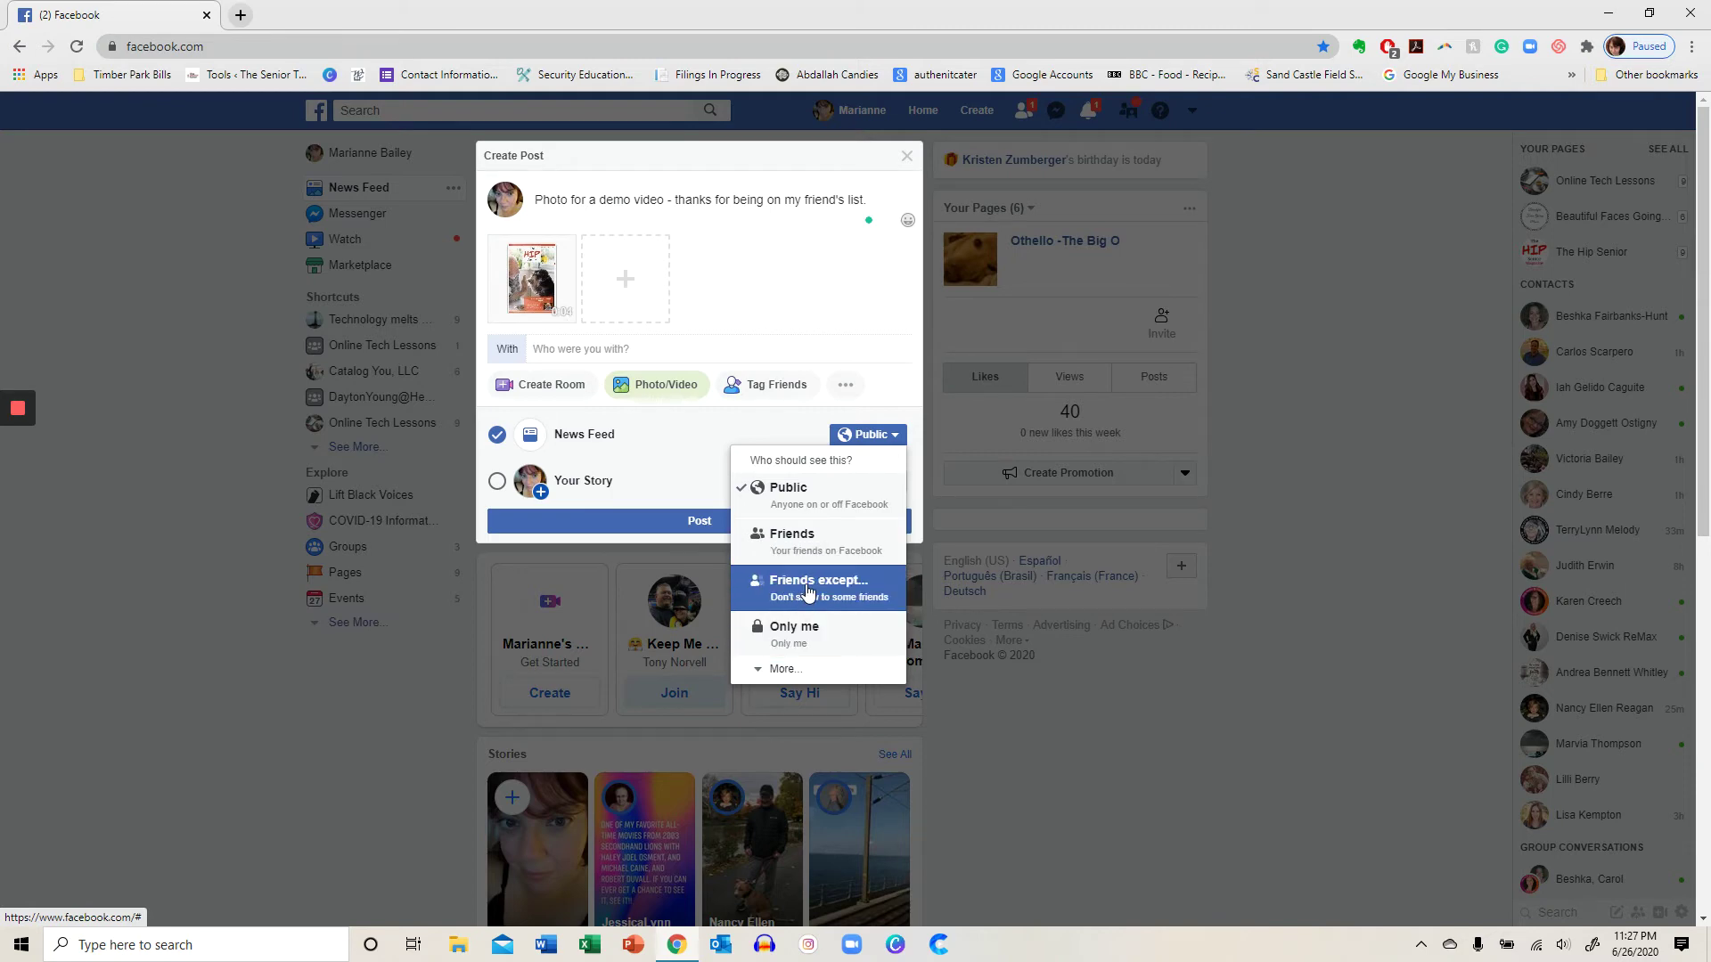
- Review the Friends Except list and cancel without excluding anyone, keeping the post Public
{"action": "left_click", "coordinate": [806, 590]}
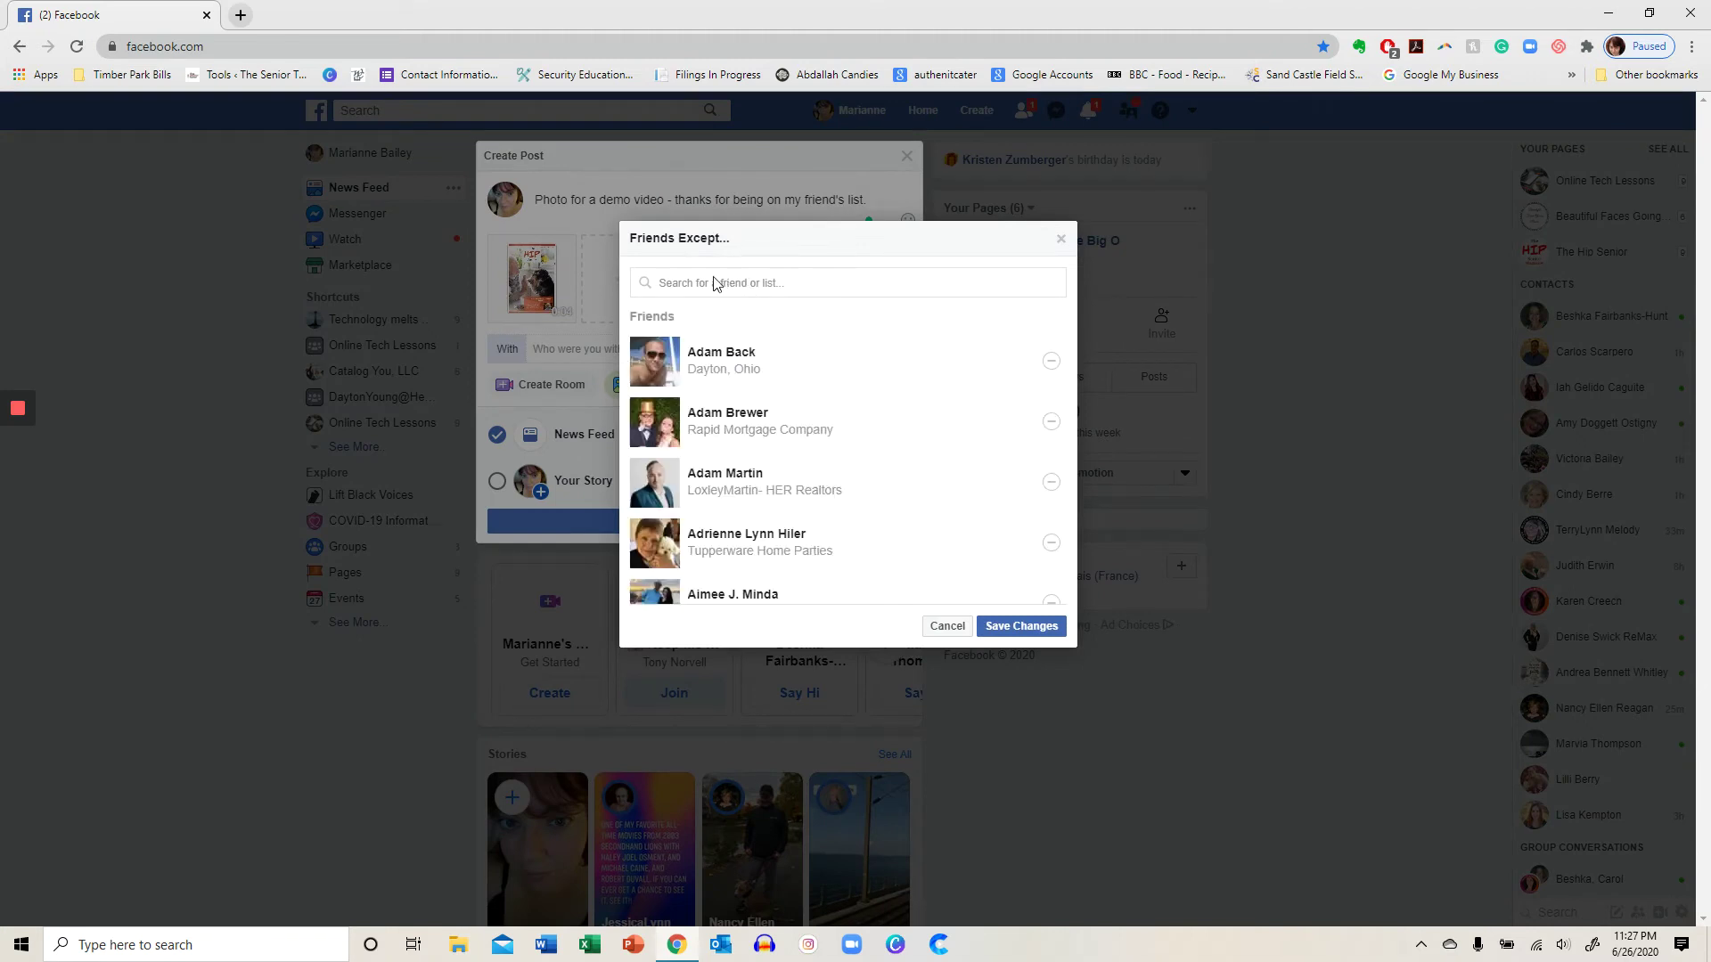
{"action": "scroll", "coordinate": [744, 434], "scroll_direction": "down", "scroll_amount": 3}
{"action": "scroll", "coordinate": [745, 447], "scroll_direction": "down", "scroll_amount": 3}
{"action": "scroll", "coordinate": [747, 444], "scroll_direction": "down", "scroll_amount": 1}
{"action": "scroll", "coordinate": [747, 449], "scroll_direction": "down", "scroll_amount": 2}
{"action": "scroll", "coordinate": [746, 450], "scroll_direction": "down", "scroll_amount": 1}
{"action": "scroll", "coordinate": [747, 452], "scroll_direction": "down", "scroll_amount": 3}
{"action": "scroll", "coordinate": [748, 453], "scroll_direction": "down", "scroll_amount": 1}
{"action": "scroll", "coordinate": [747, 448], "scroll_direction": "down", "scroll_amount": 3}
{"action": "scroll", "coordinate": [748, 448], "scroll_direction": "down", "scroll_amount": 1}
{"action": "scroll", "coordinate": [746, 445], "scroll_direction": "down", "scroll_amount": 3}
{"action": "scroll", "coordinate": [750, 444], "scroll_direction": "down", "scroll_amount": 1}
{"action": "scroll", "coordinate": [750, 444], "scroll_direction": "down", "scroll_amount": 3}
{"action": "scroll", "coordinate": [750, 444], "scroll_direction": "down", "scroll_amount": 1}
{"action": "scroll", "coordinate": [749, 441], "scroll_direction": "down", "scroll_amount": 3}
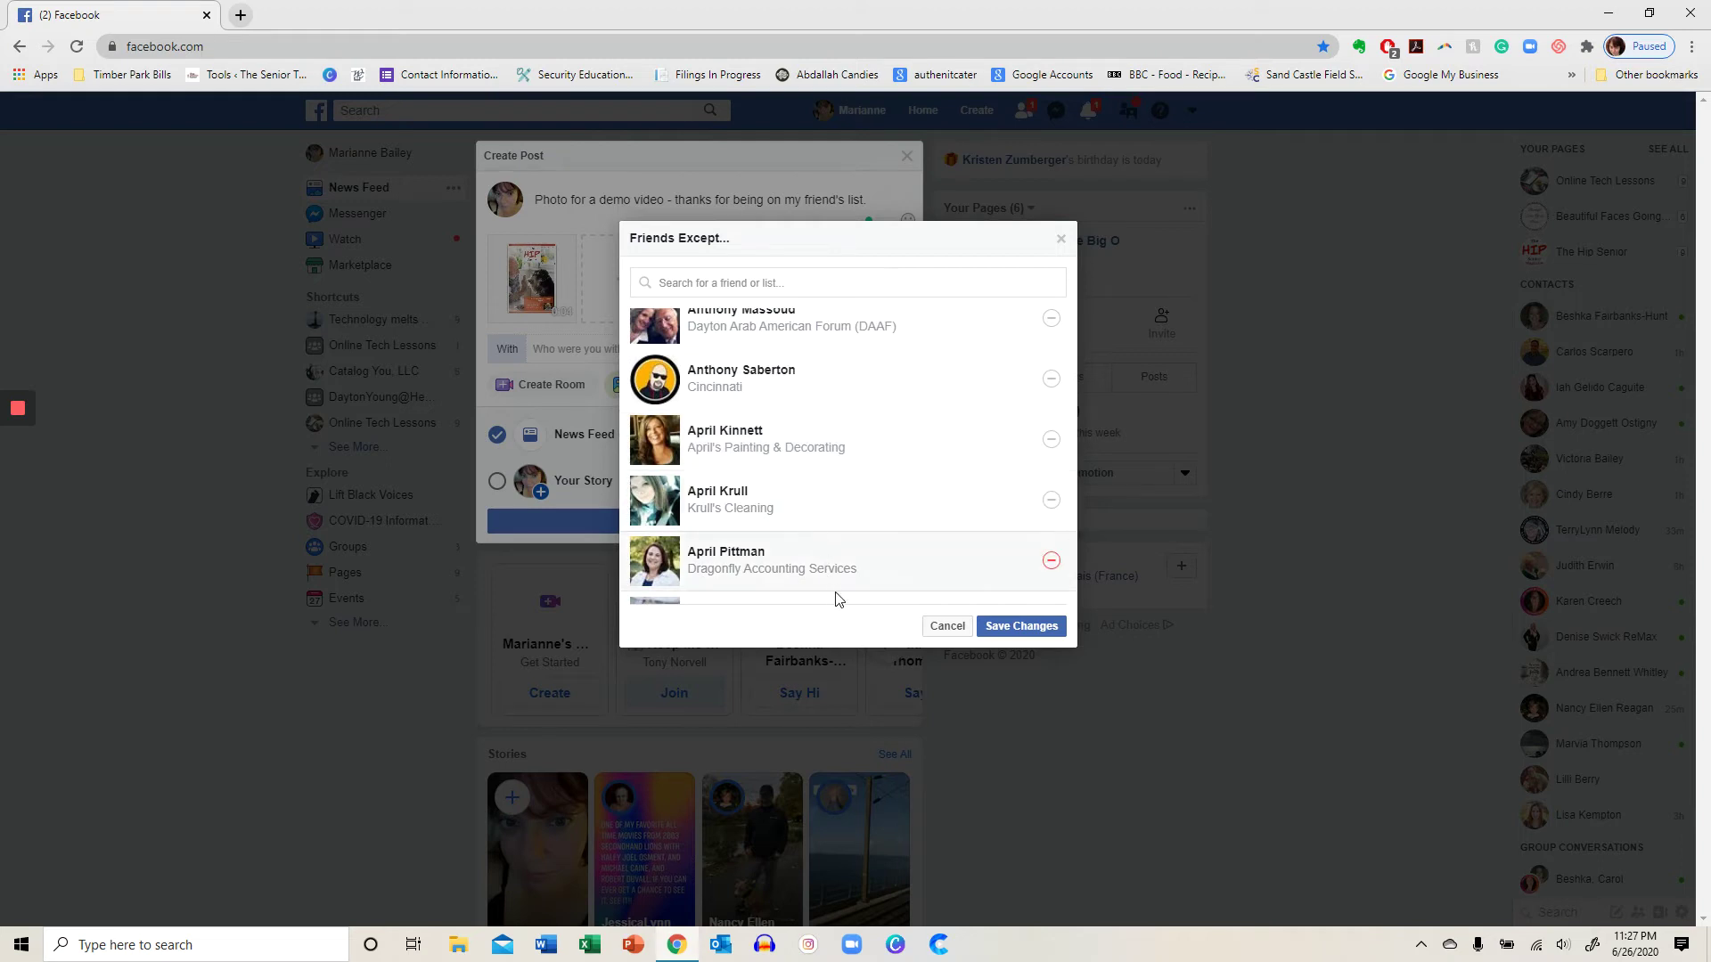
{"action": "left_click", "coordinate": [942, 627]}
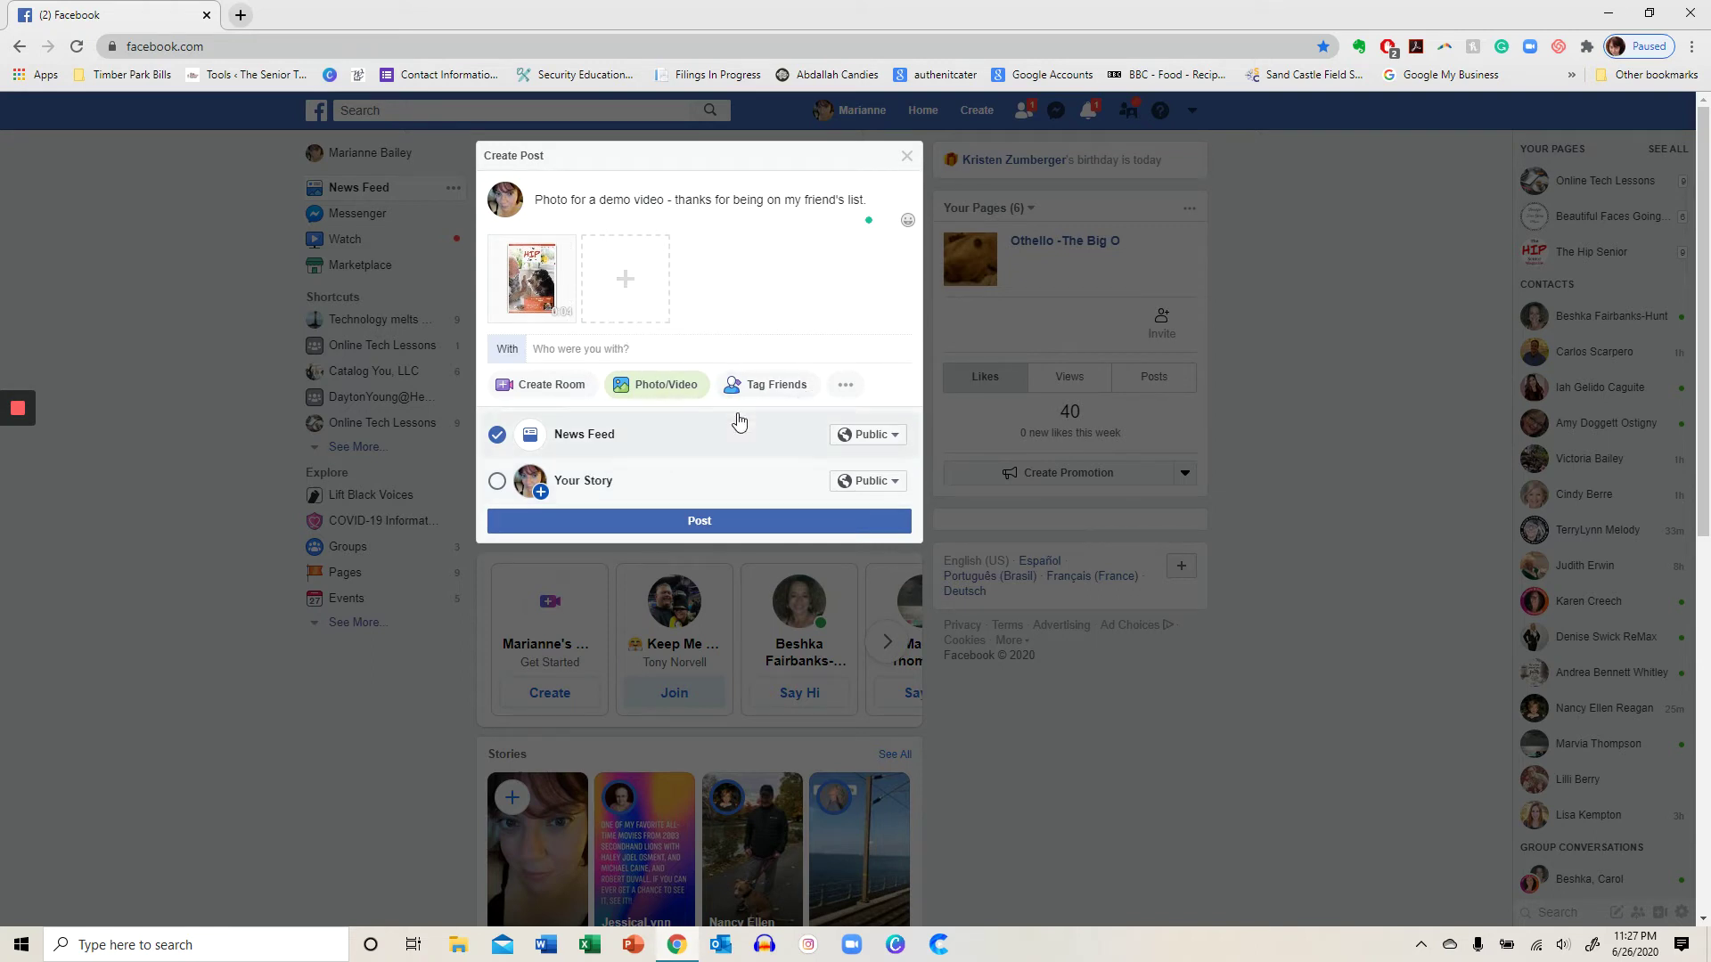
- Attach the senior tutor logo from Pictures as a second photo
{"action": "left_click", "coordinate": [623, 289]}
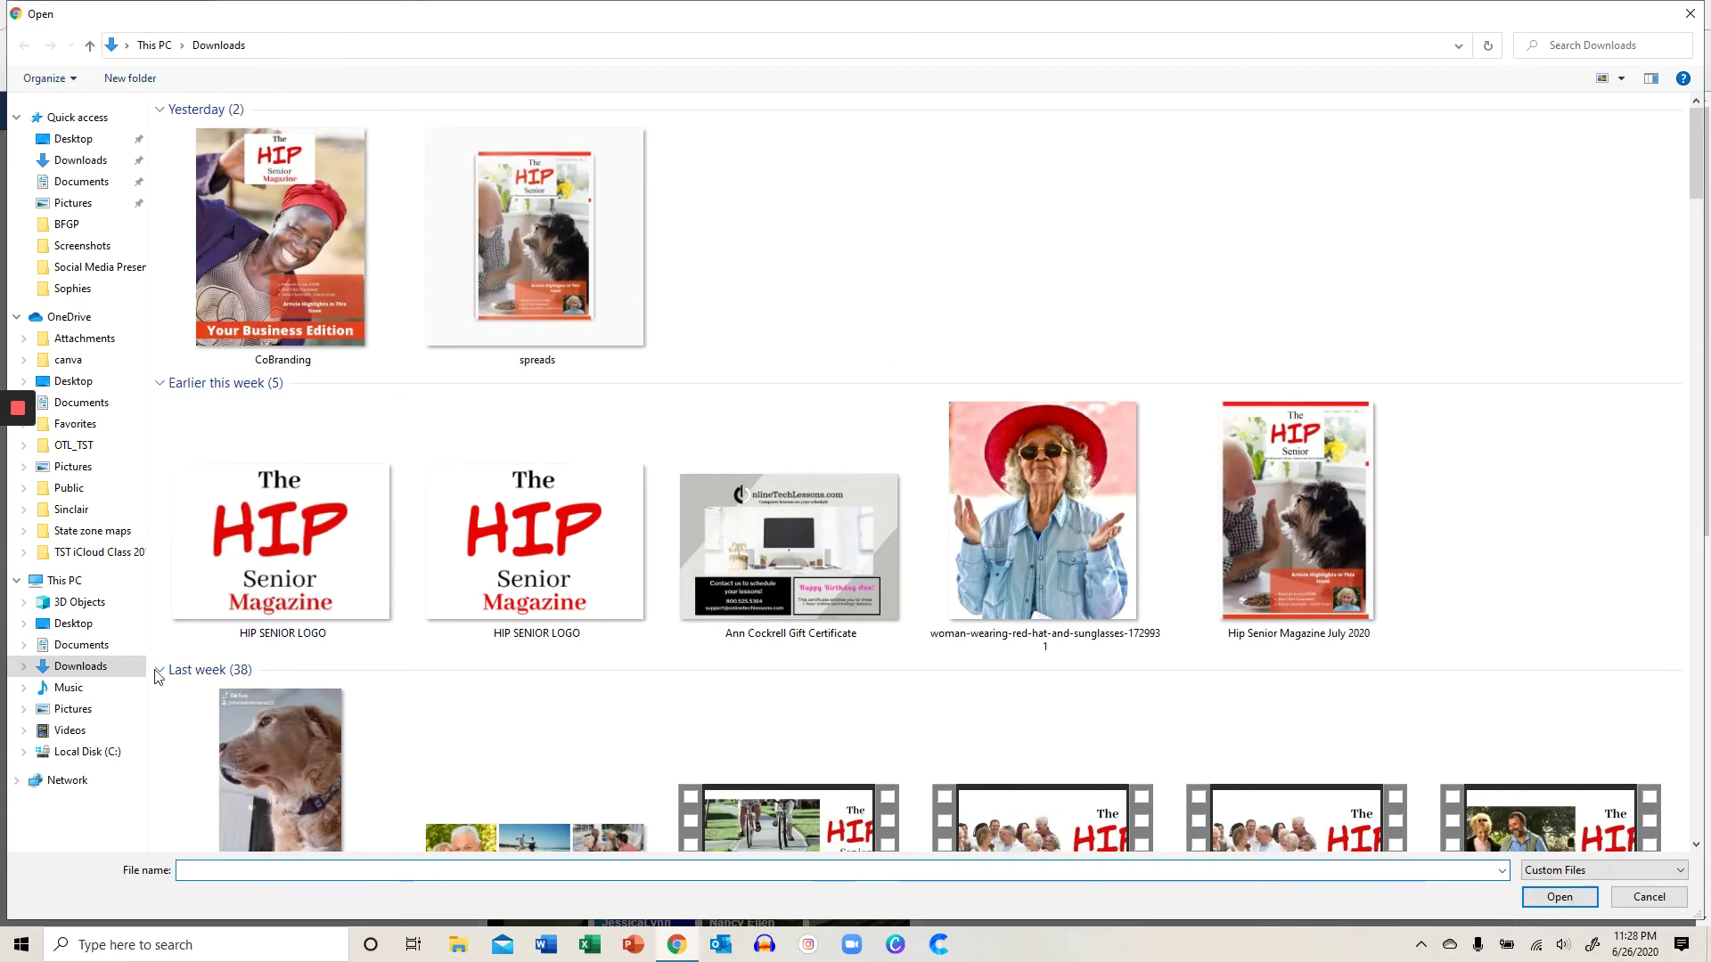
{"action": "left_click", "coordinate": [81, 719]}
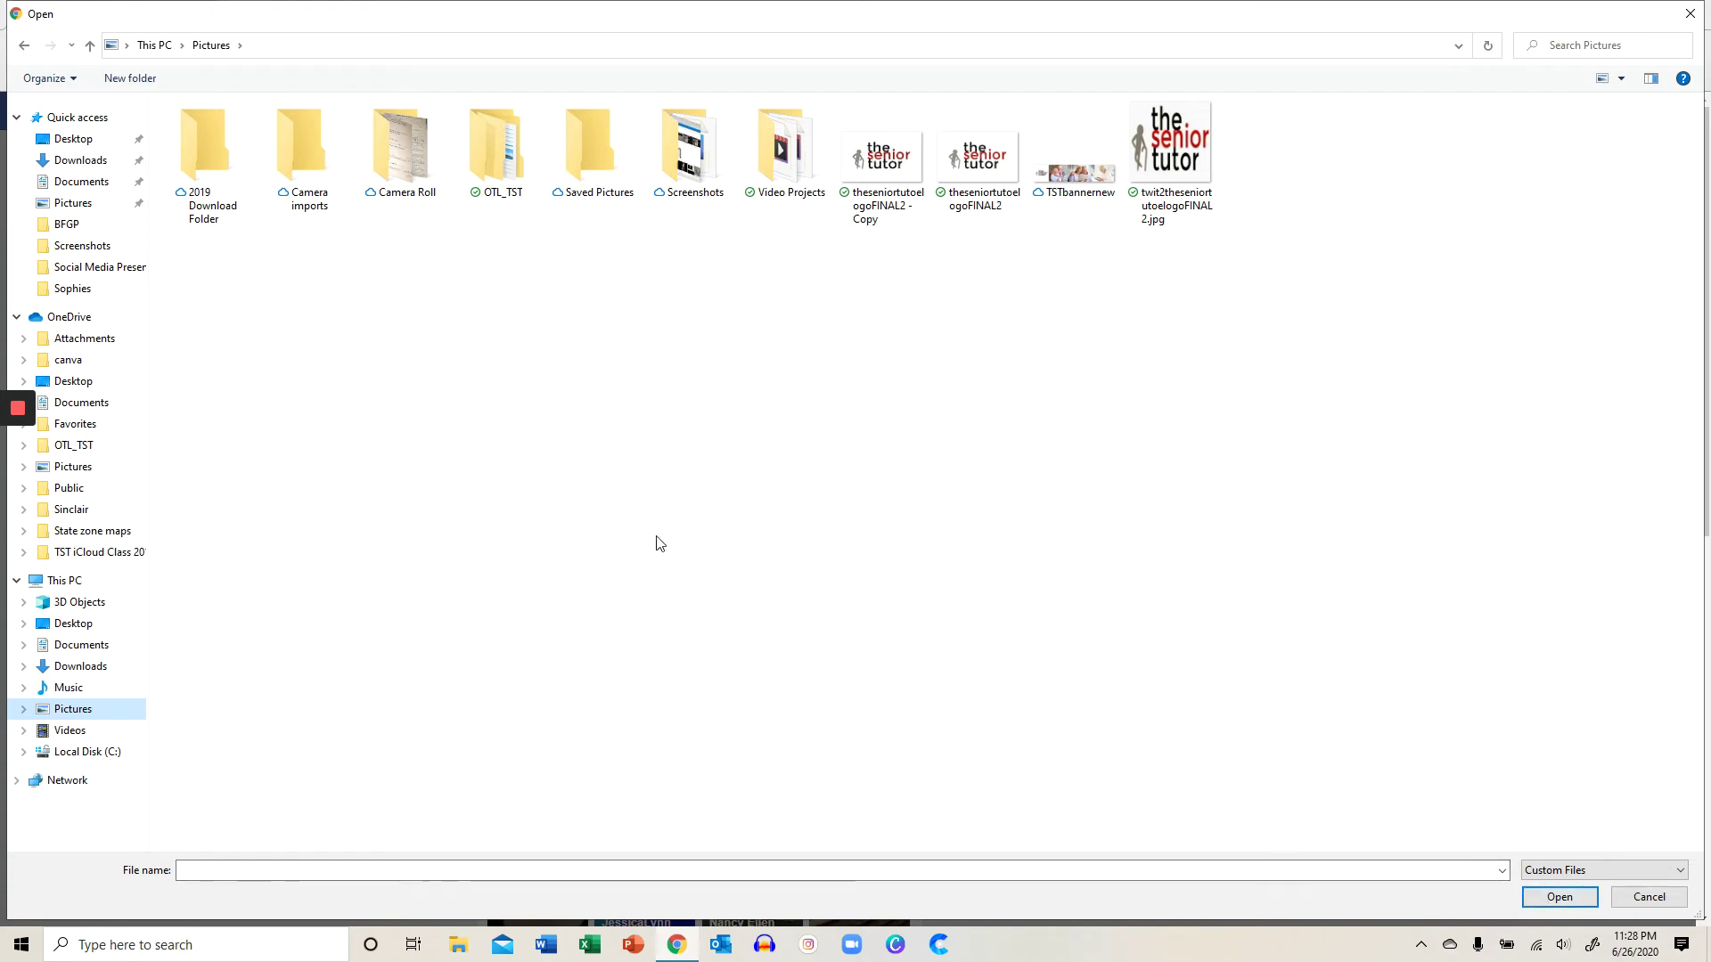
{"action": "double_click", "coordinate": [863, 168]}
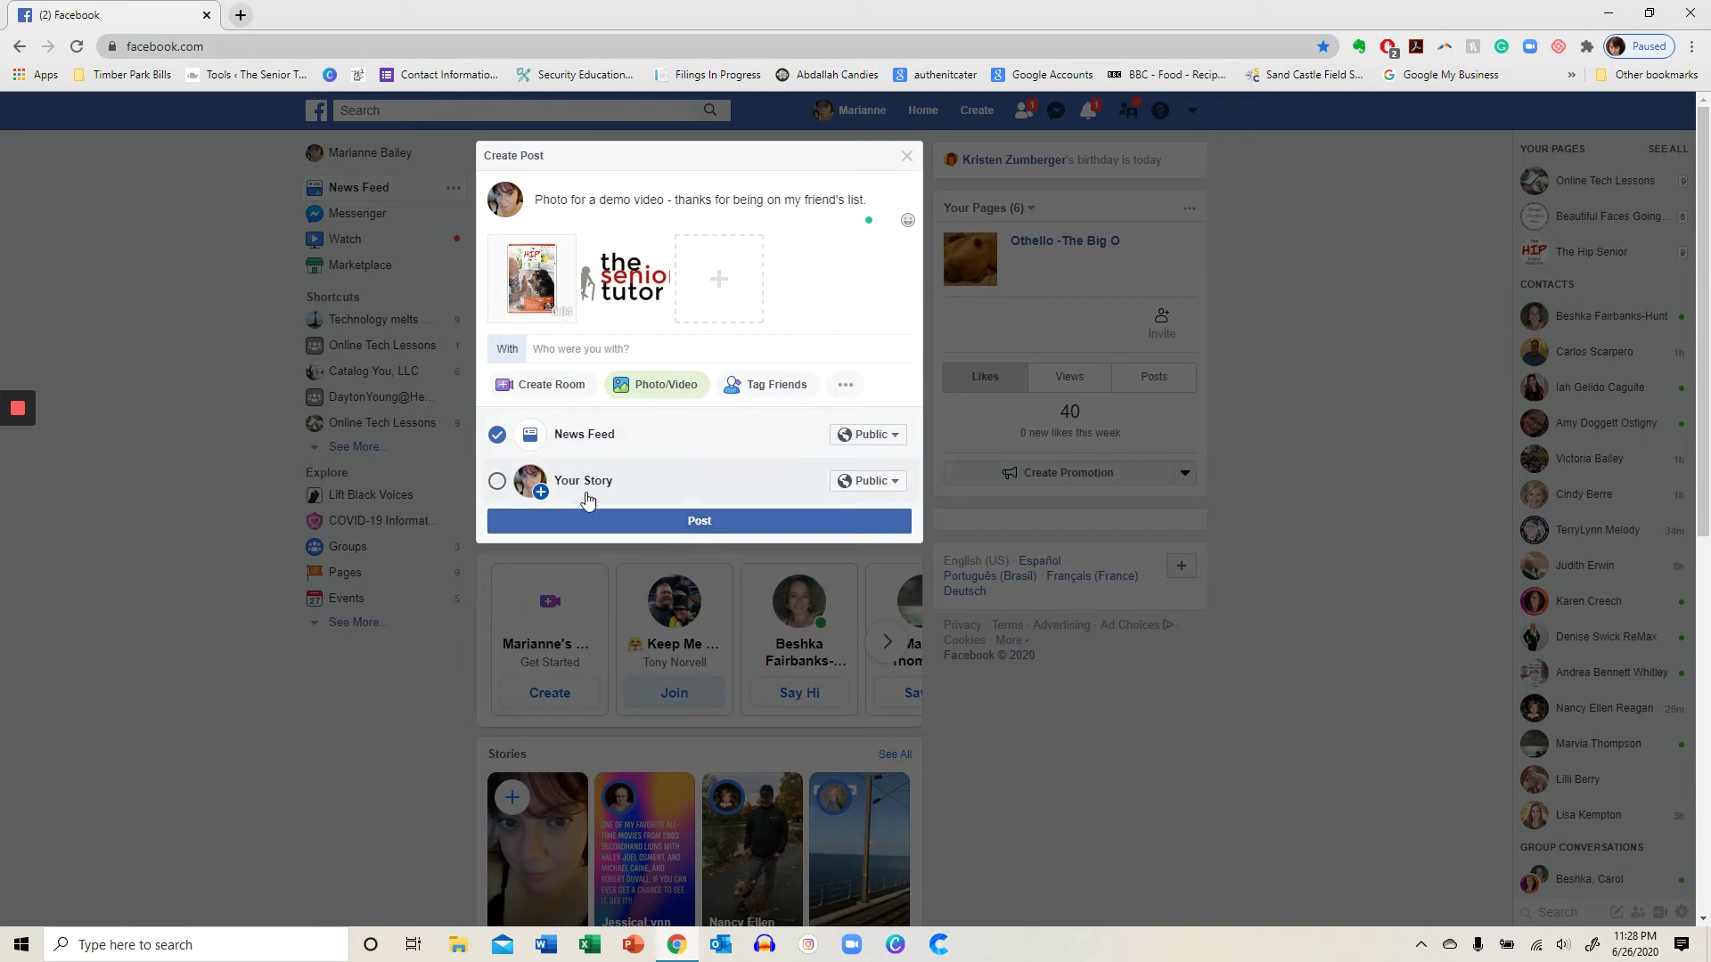
- Set the News Feed audience to Friends and publish the photo post
{"action": "left_click", "coordinate": [872, 437]}
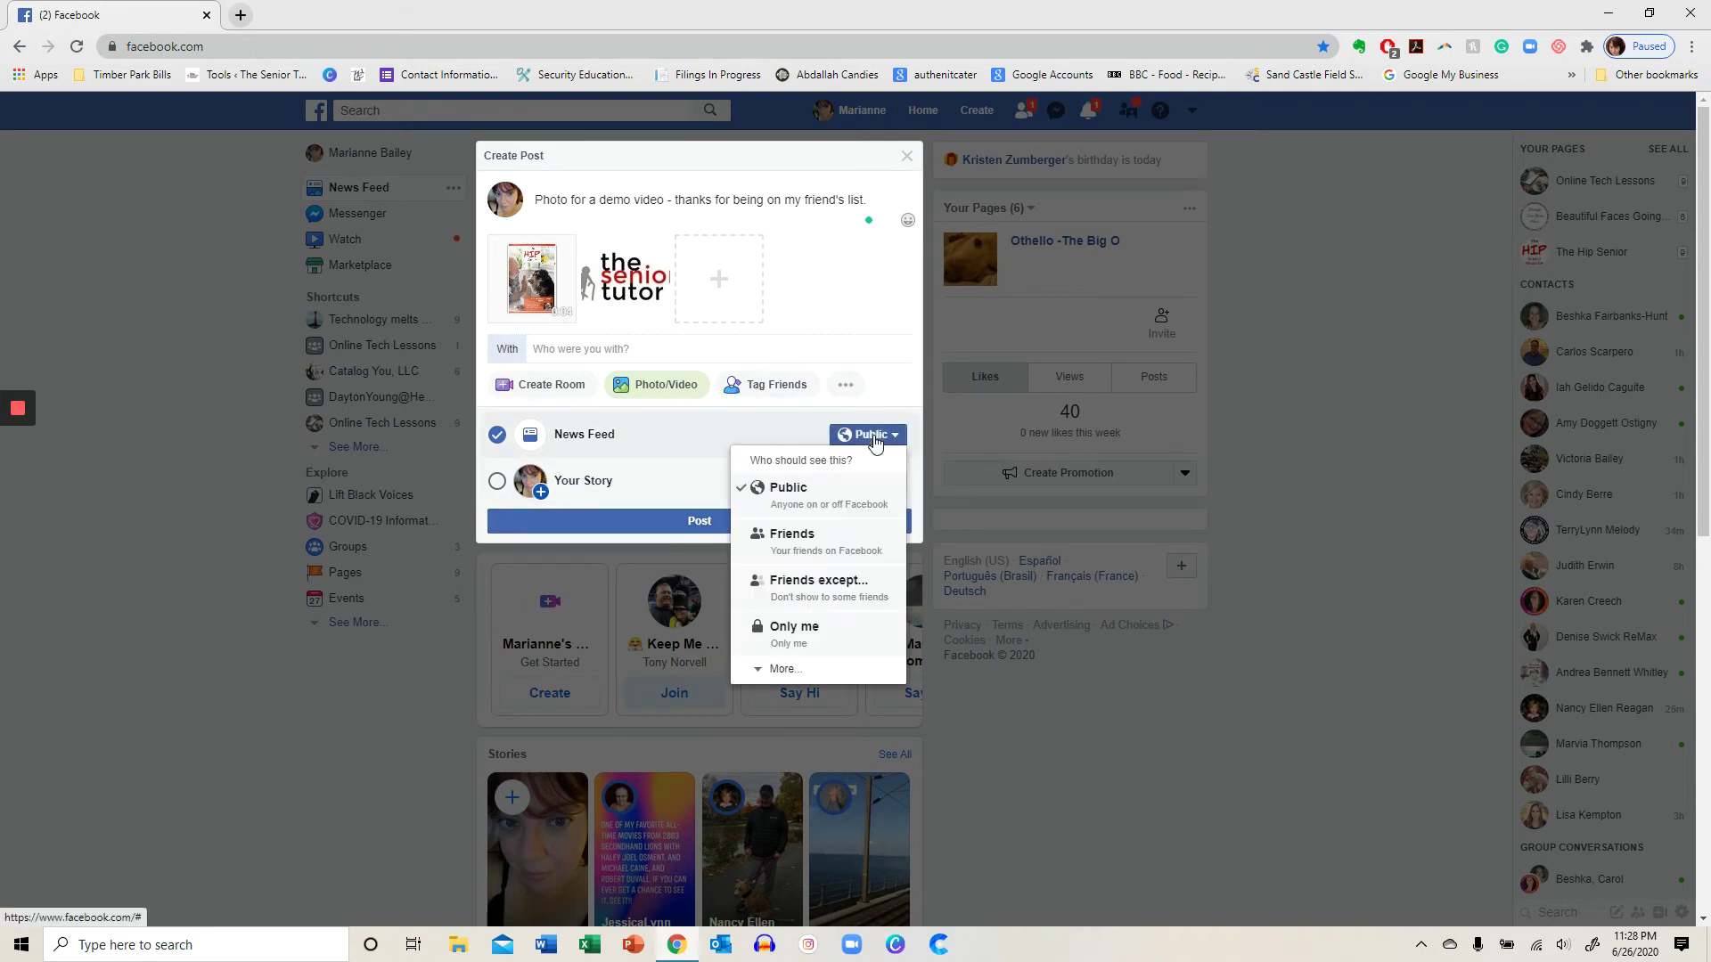
{"action": "left_click", "coordinate": [804, 544]}
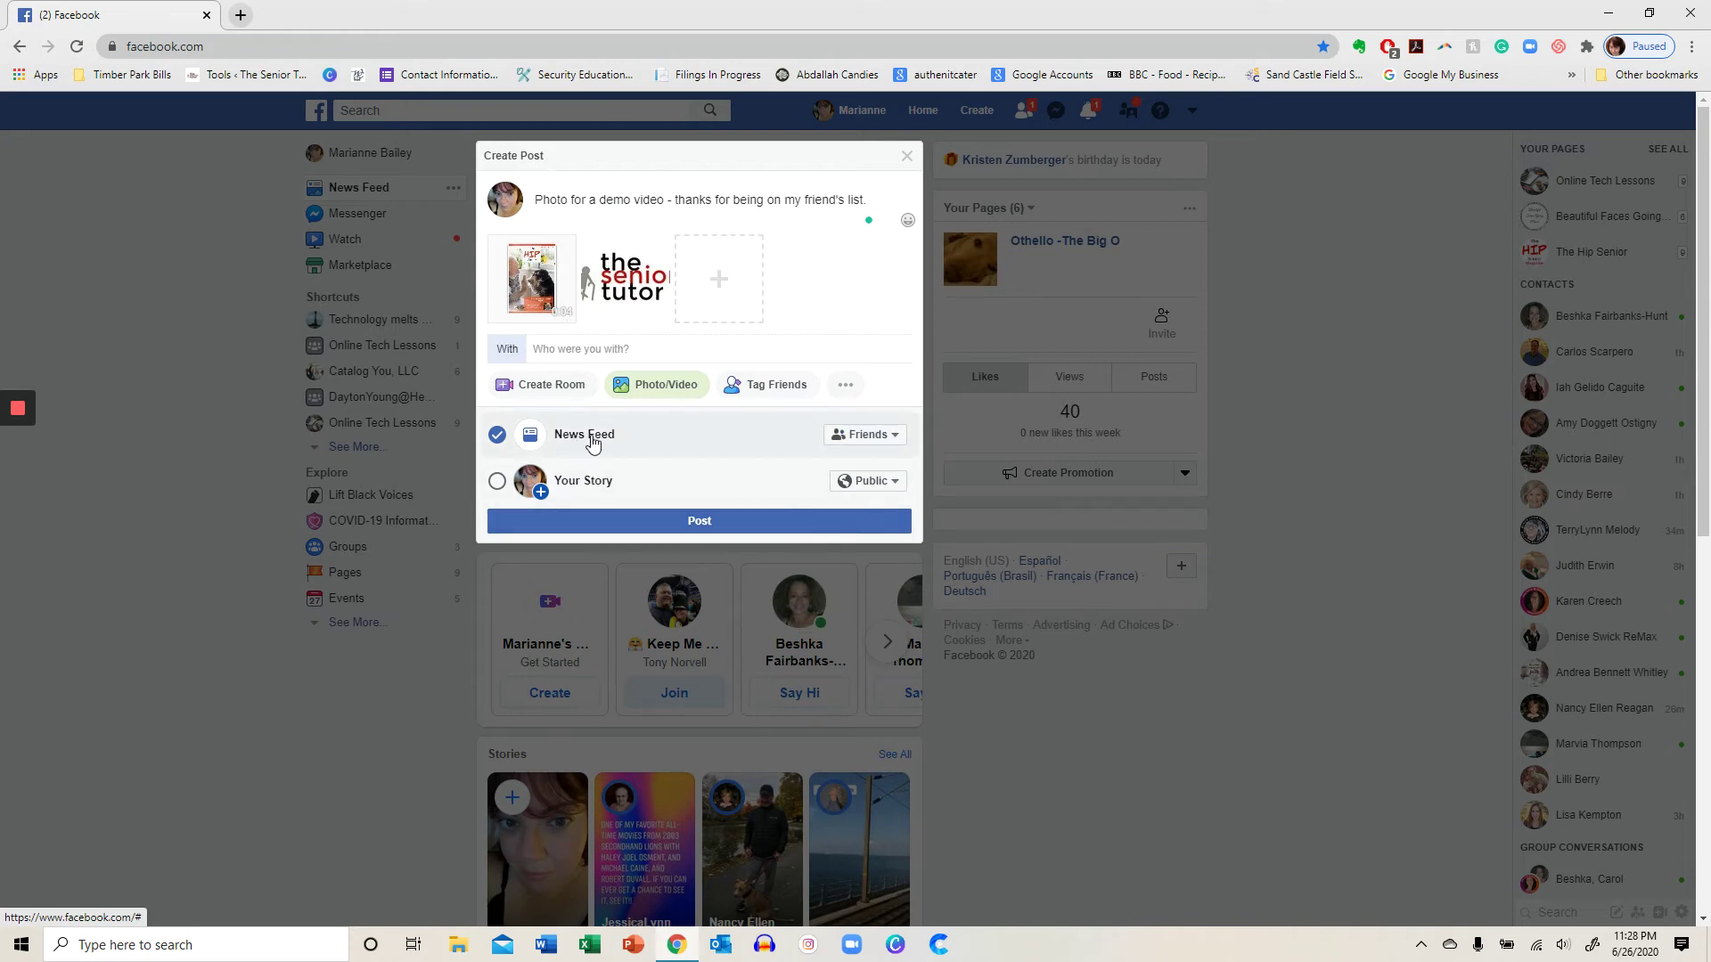
{"action": "left_click", "coordinate": [670, 520]}
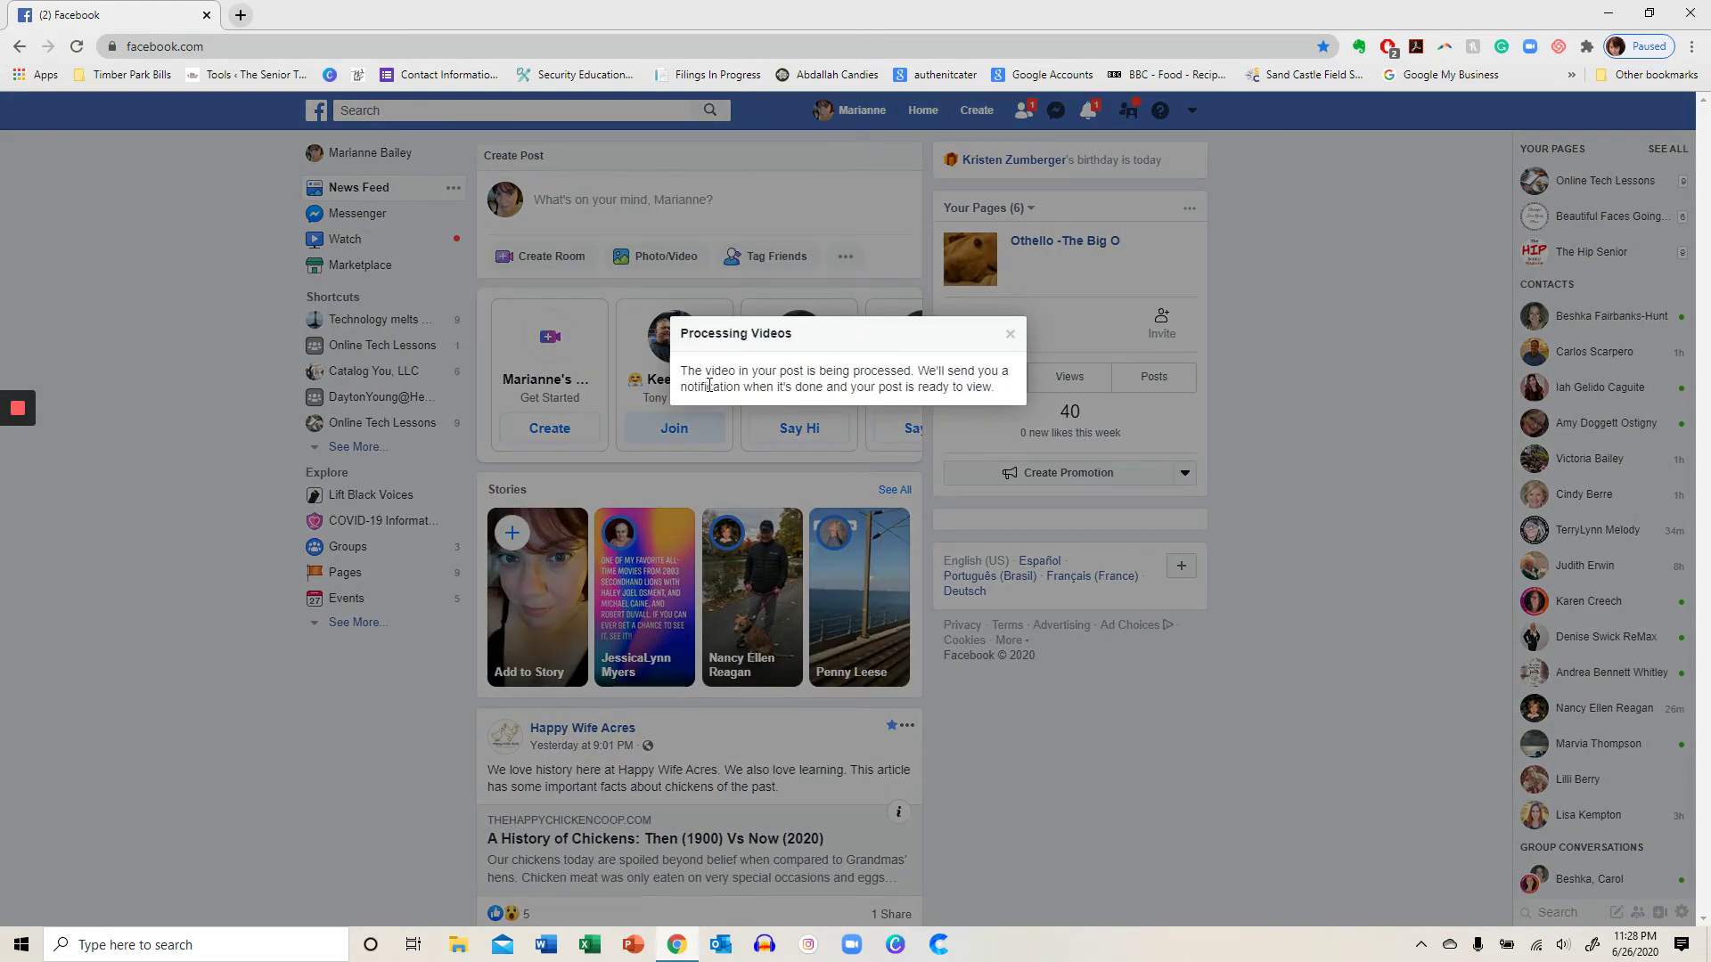
- Dismiss the video processing notice and view the published post on its own page
{"action": "left_click", "coordinate": [1012, 337]}
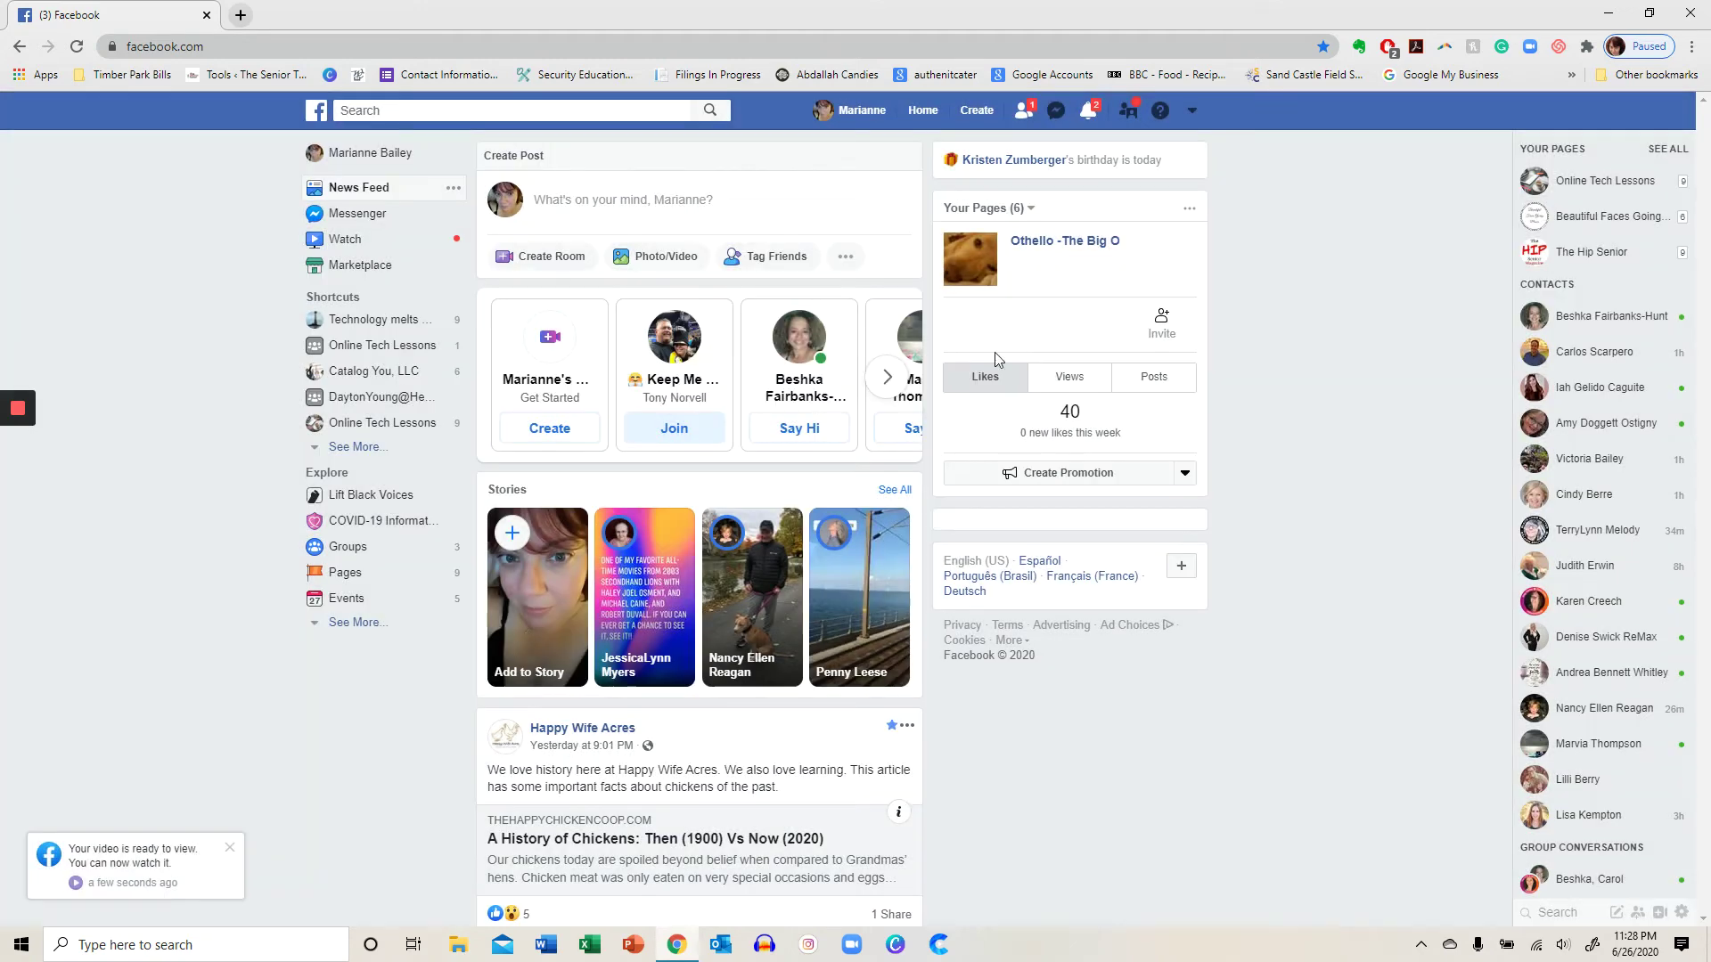
{"action": "left_click", "coordinate": [162, 865]}
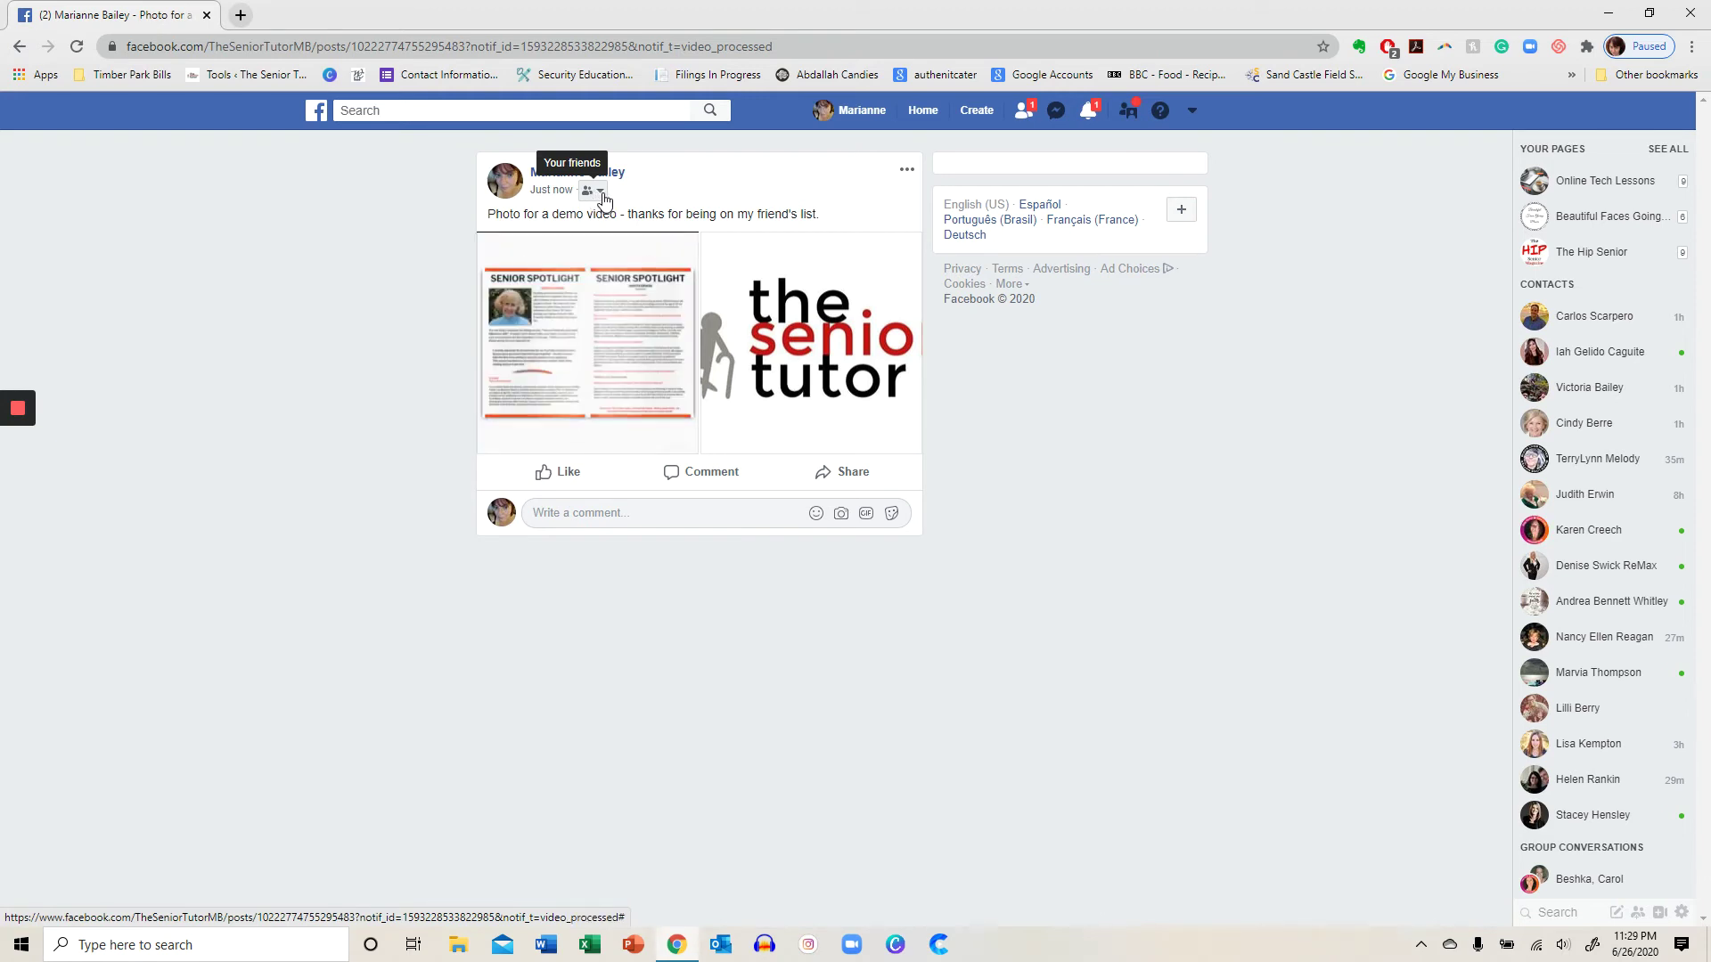
- Change the post's audience from Friends to Public
{"action": "left_click", "coordinate": [594, 191]}
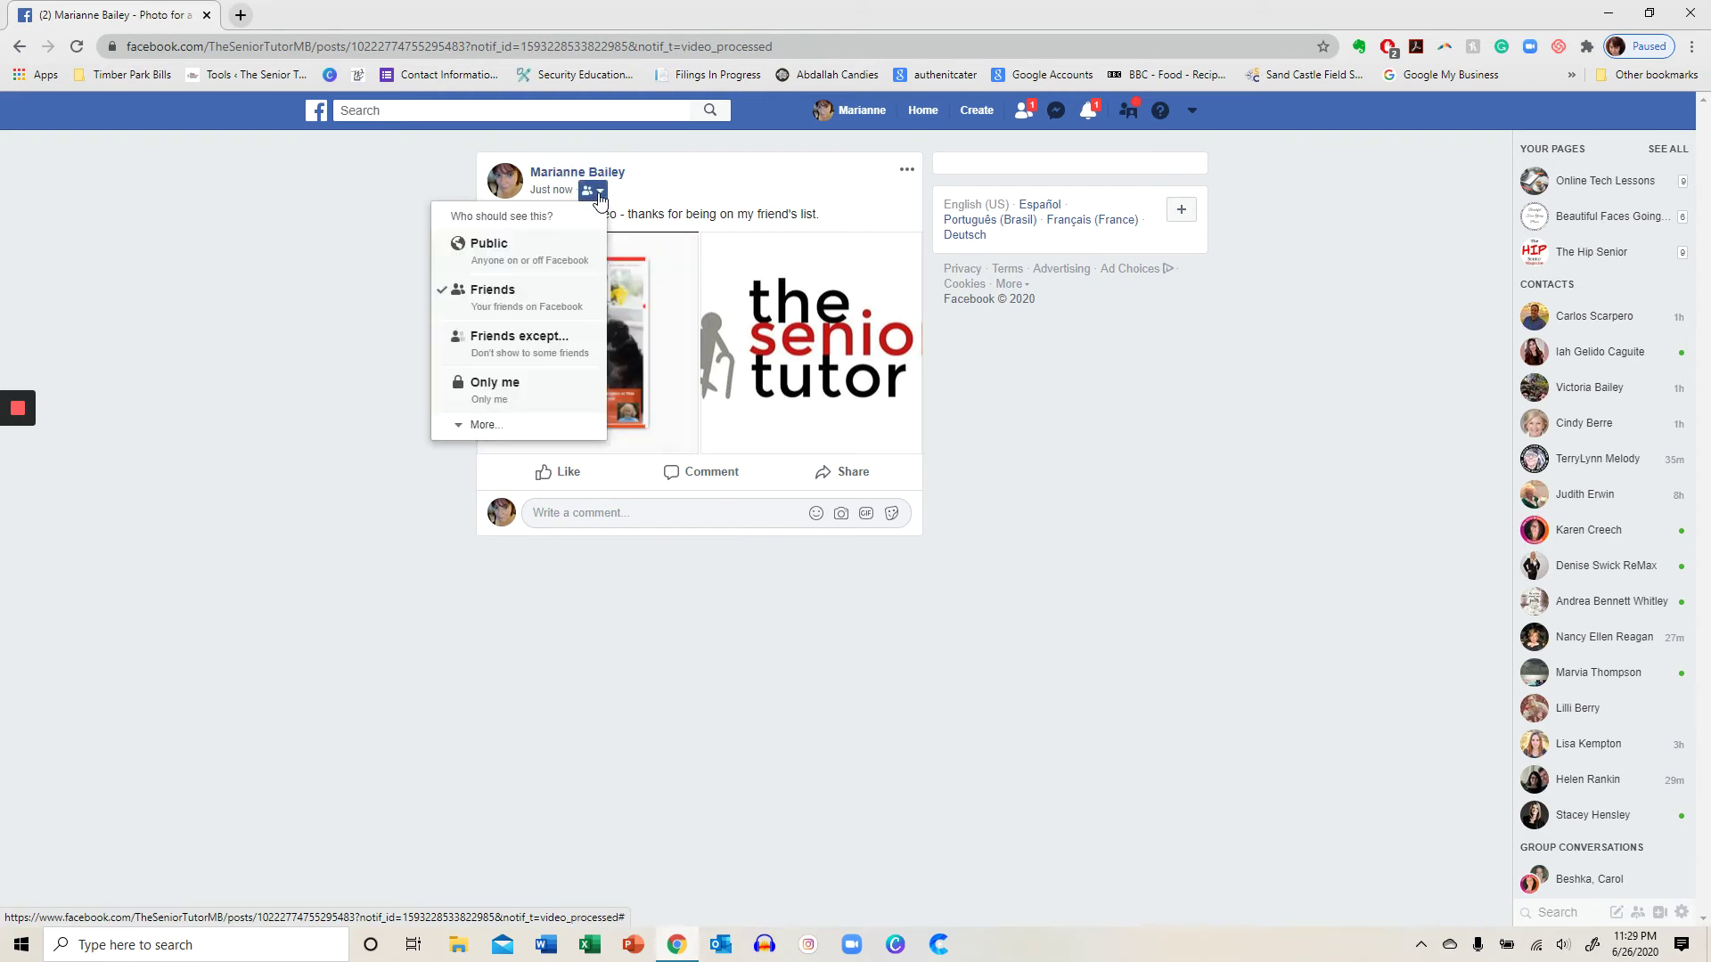
{"action": "left_click", "coordinate": [500, 267]}
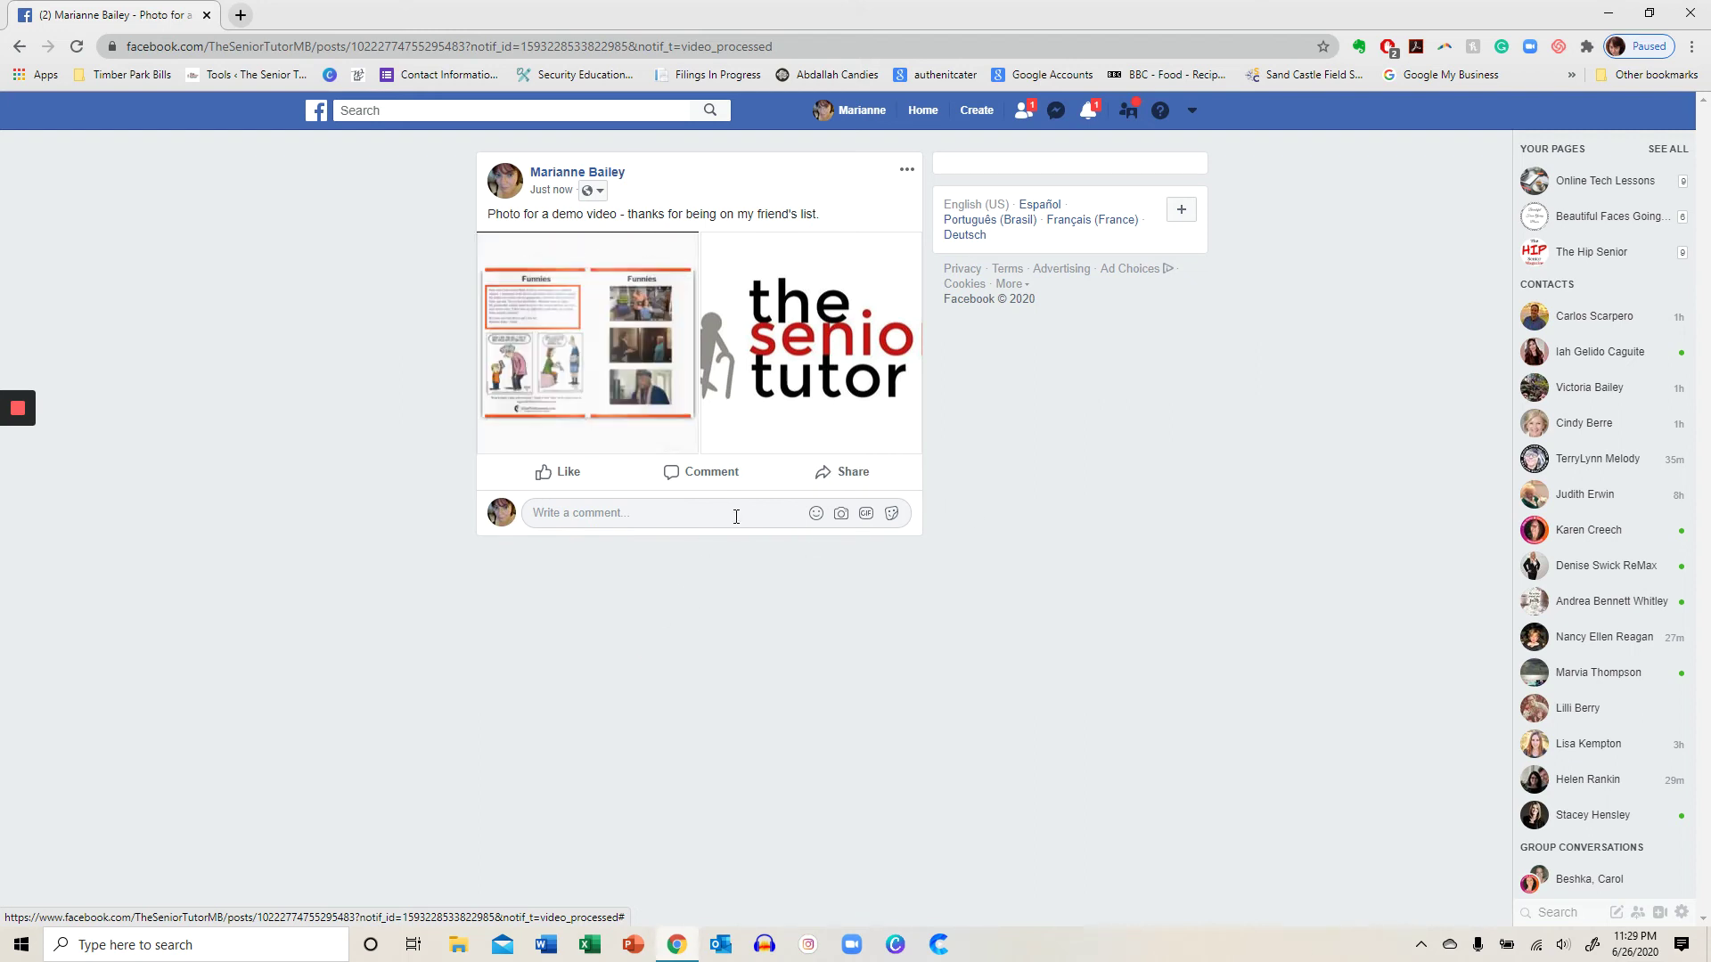
- Delete the photo post permanently via its options menu, returning to the News Feed
{"action": "left_click", "coordinate": [906, 172]}
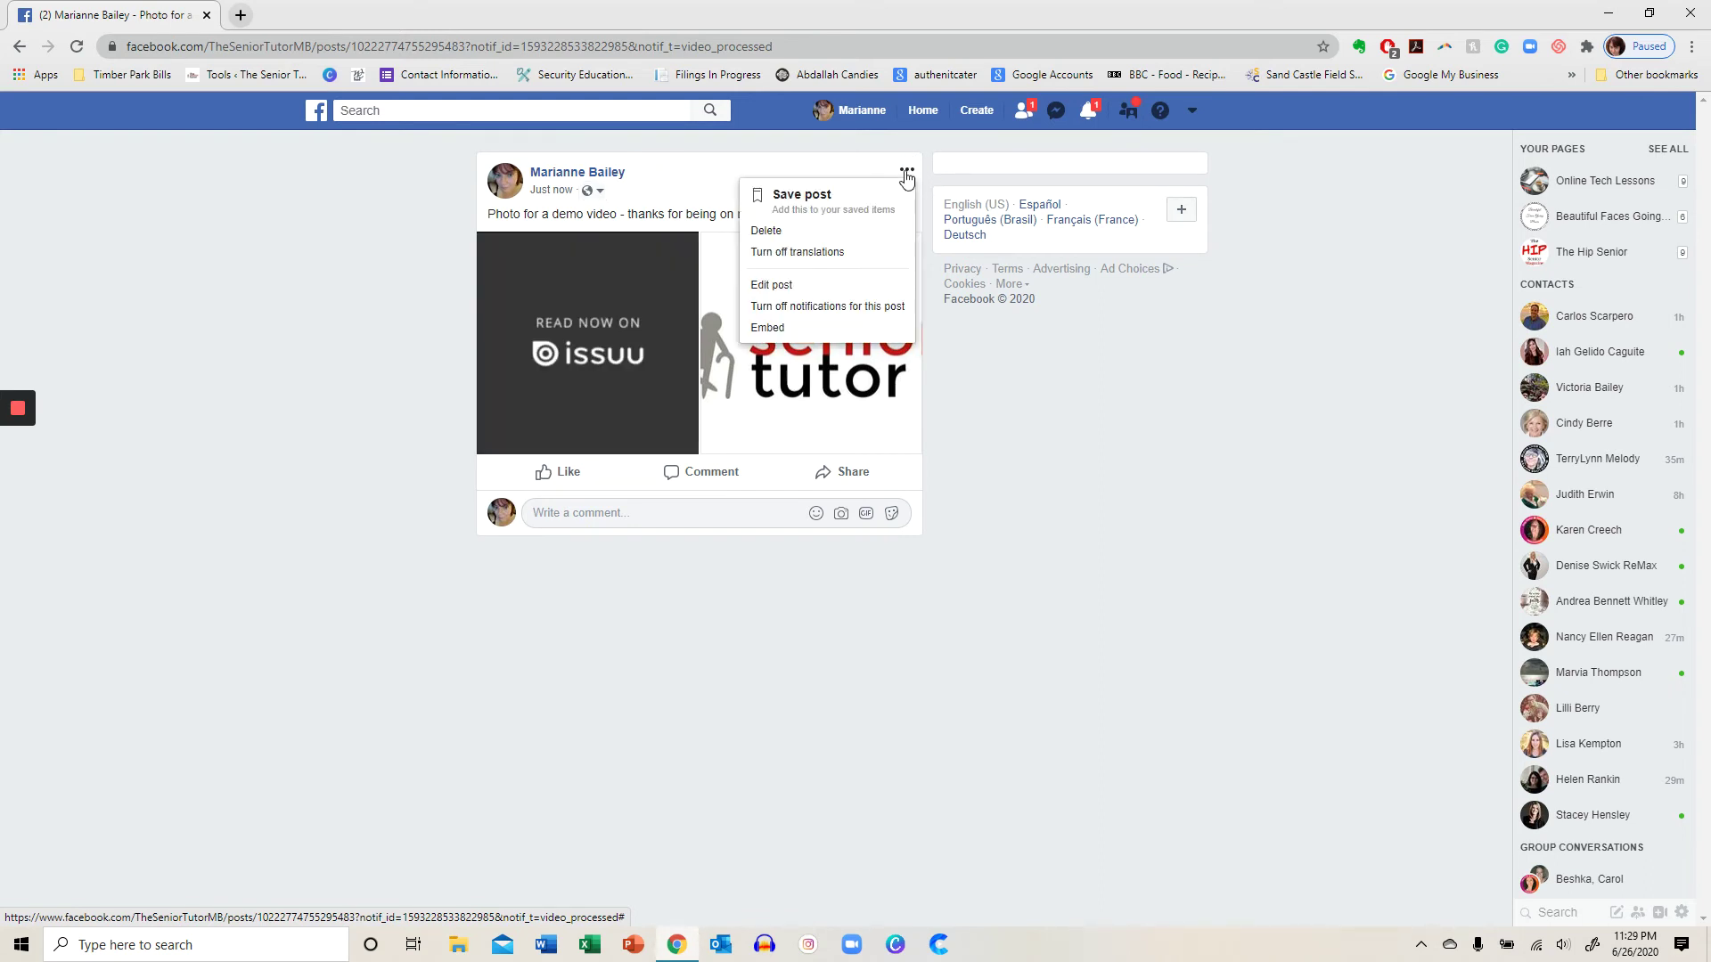
{"action": "left_click", "coordinate": [781, 231]}
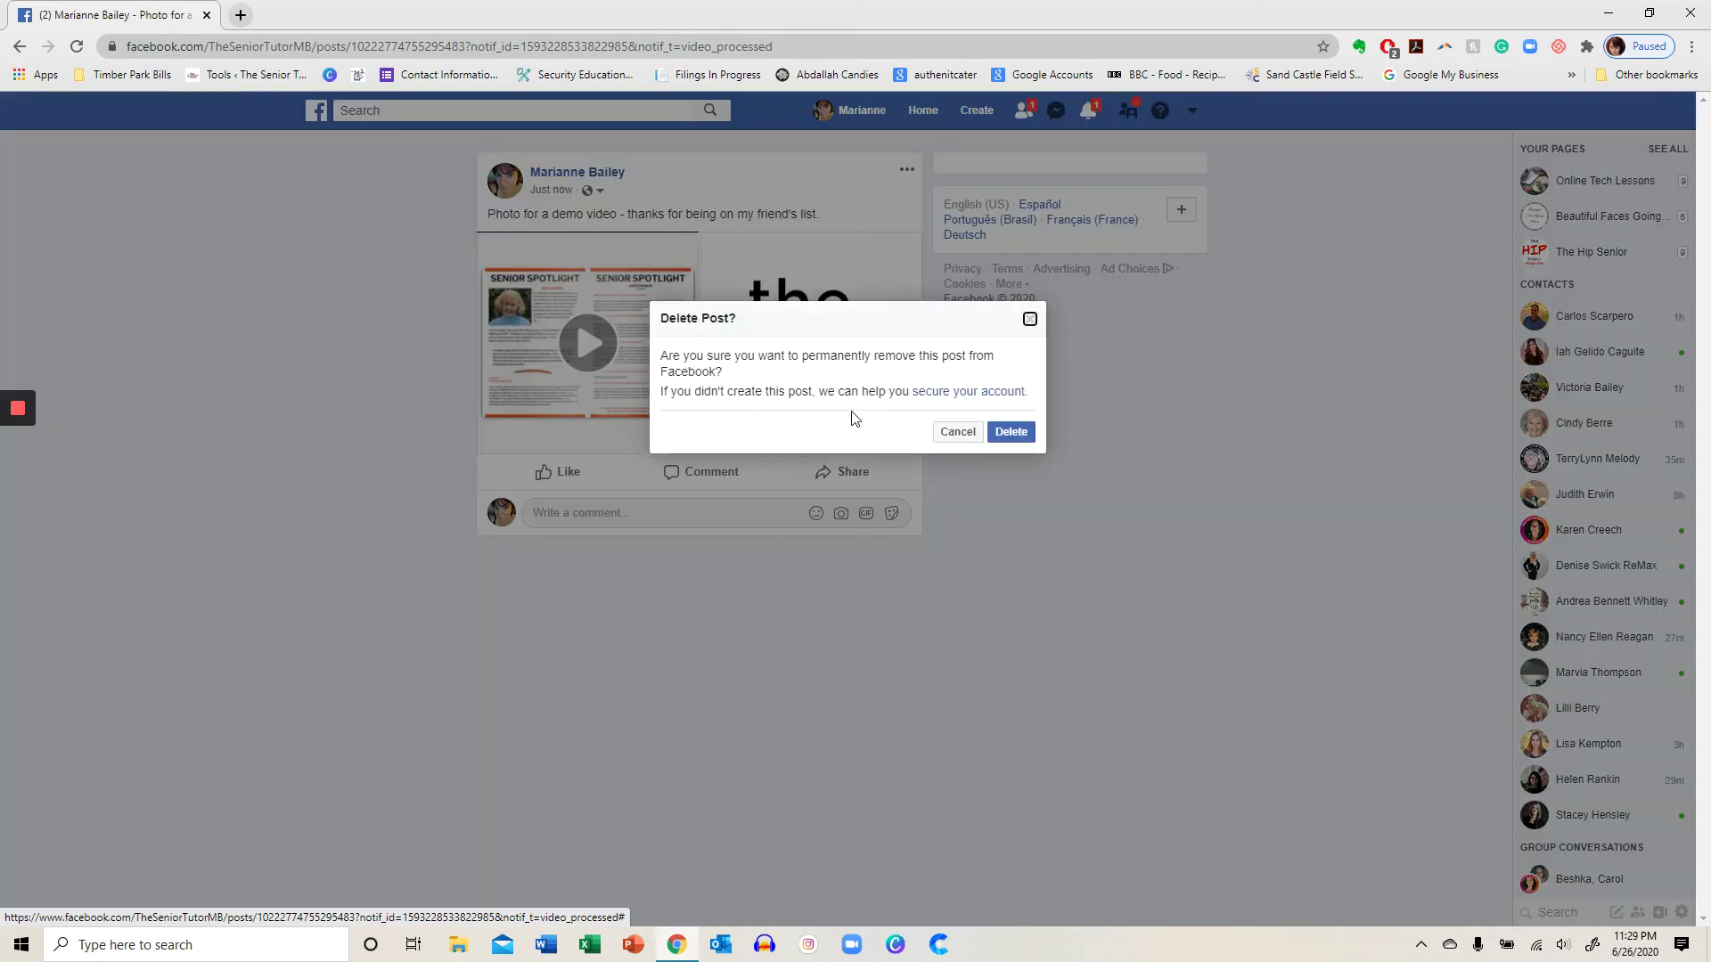
{"action": "left_click", "coordinate": [1021, 444]}
{"action": "left_click", "coordinate": [1012, 439]}
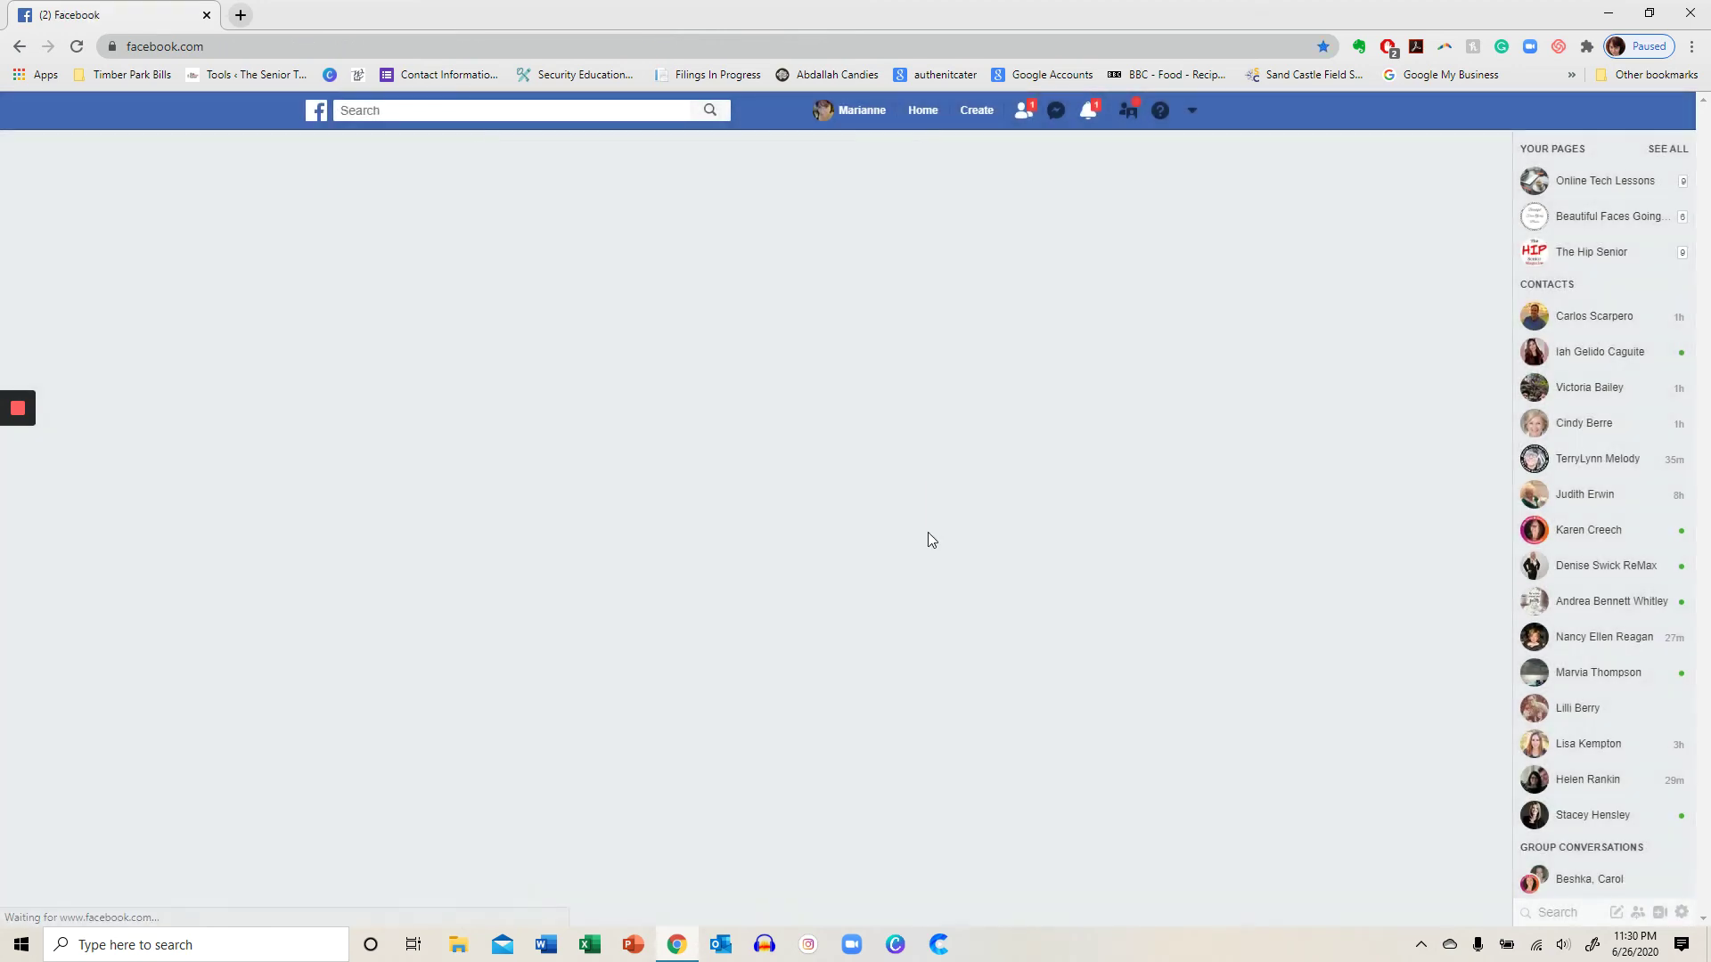
{"action": "scroll", "coordinate": [619, 717], "scroll_direction": "down", "scroll_amount": 1}
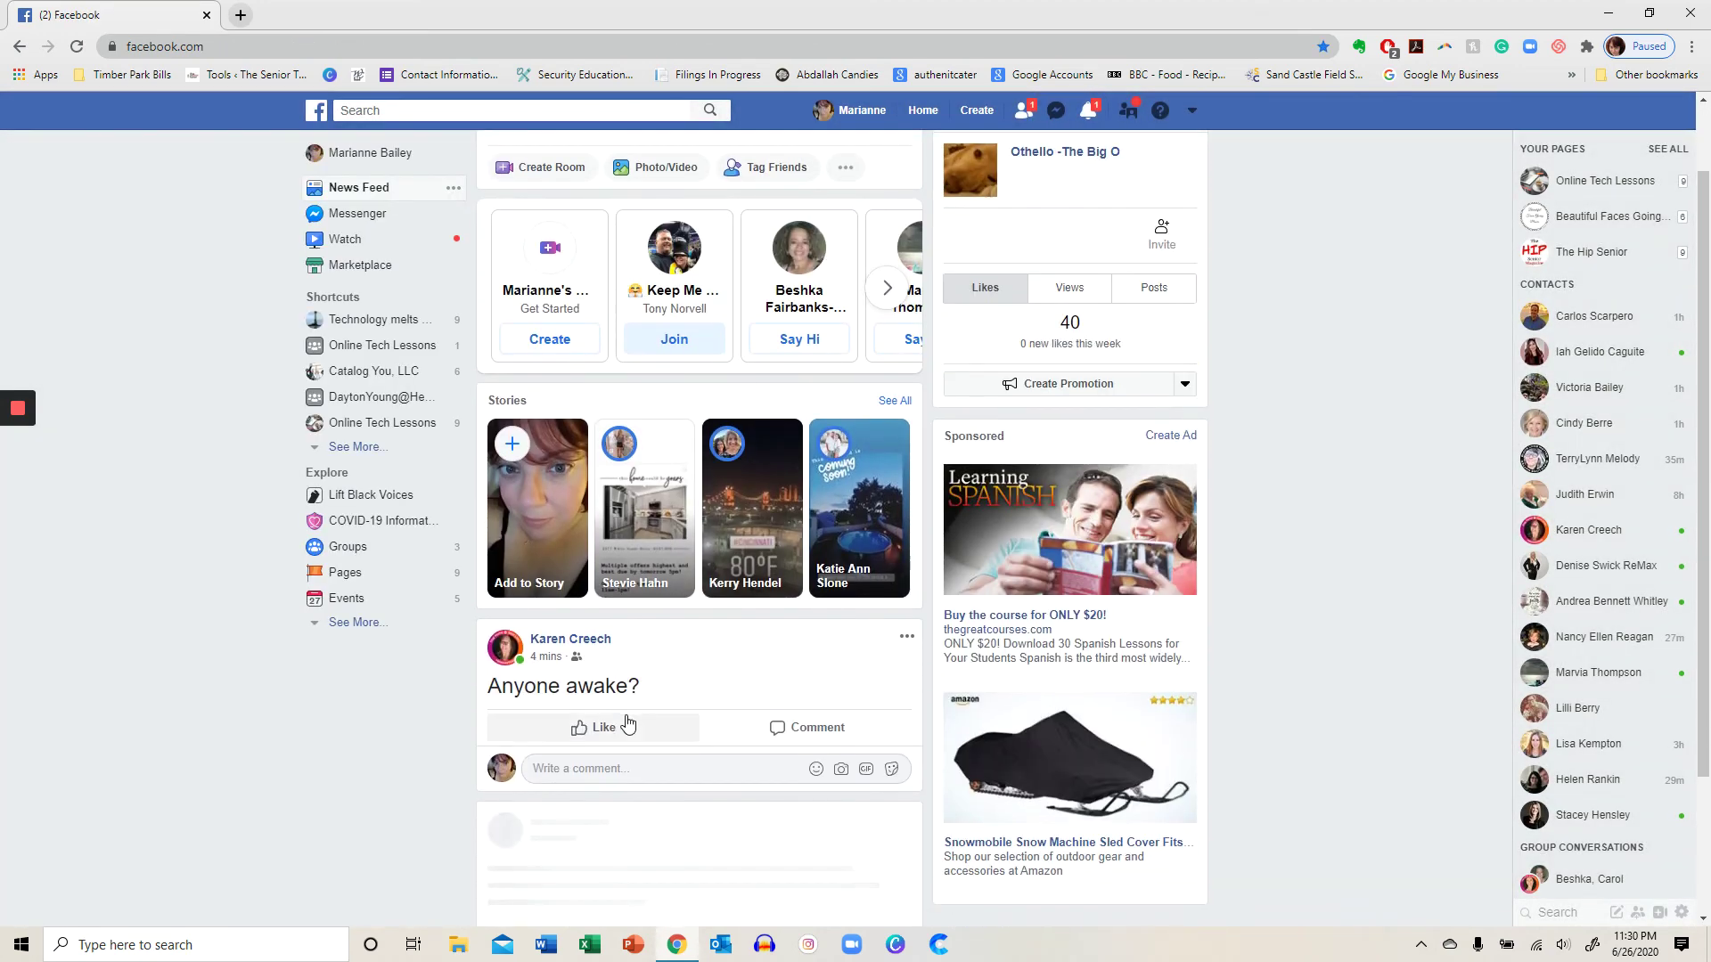
{"action": "scroll", "coordinate": [627, 722], "scroll_direction": "up", "scroll_amount": 1}
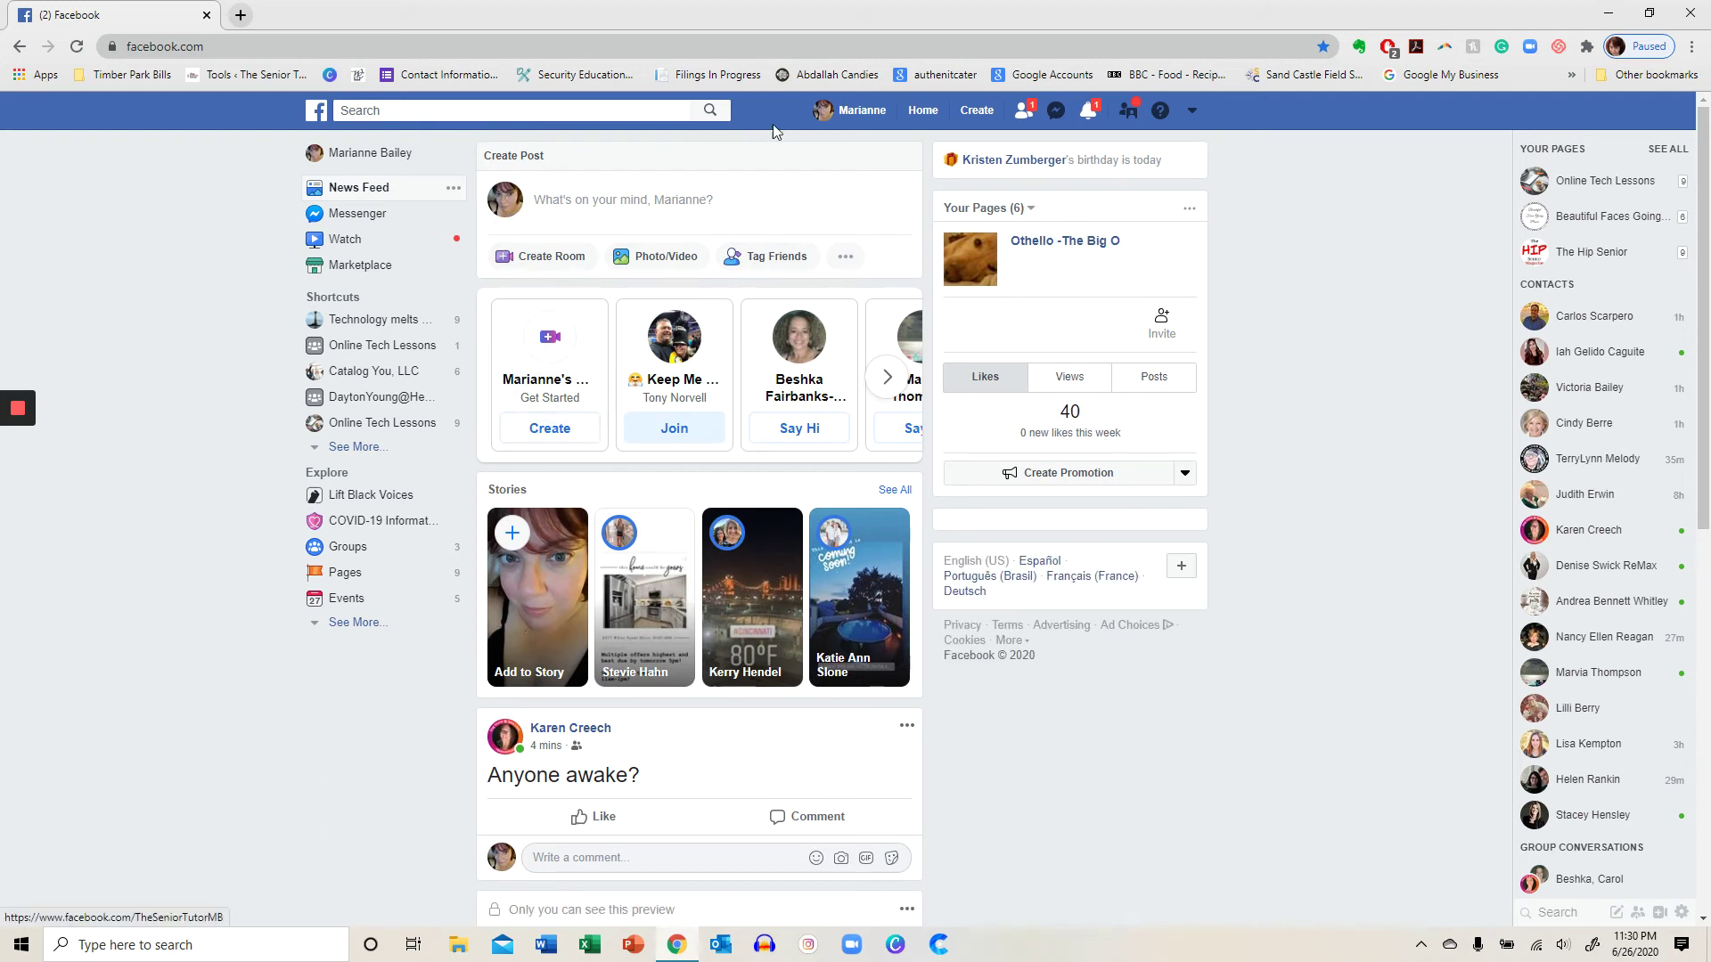
- Go to your own profile timeline from the top bar and review its posts and comments
{"action": "left_click", "coordinate": [857, 115]}
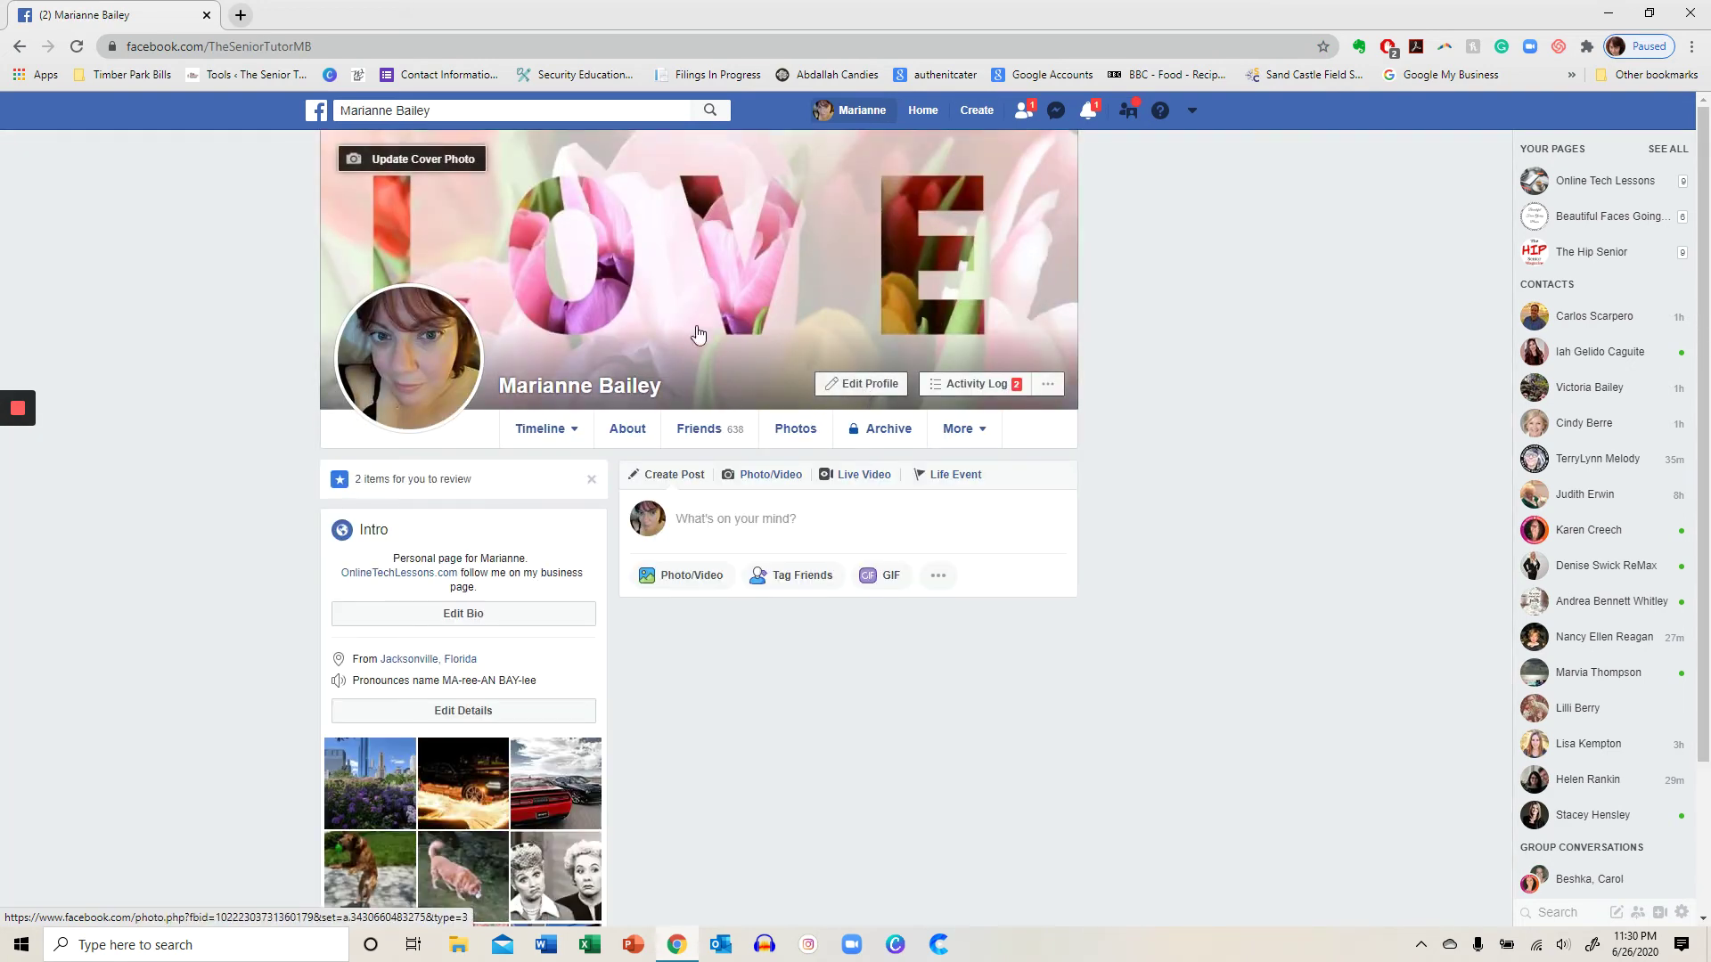
{"action": "scroll", "coordinate": [743, 726], "scroll_direction": "down", "scroll_amount": 1}
{"action": "scroll", "coordinate": [744, 726], "scroll_direction": "down", "scroll_amount": 2}
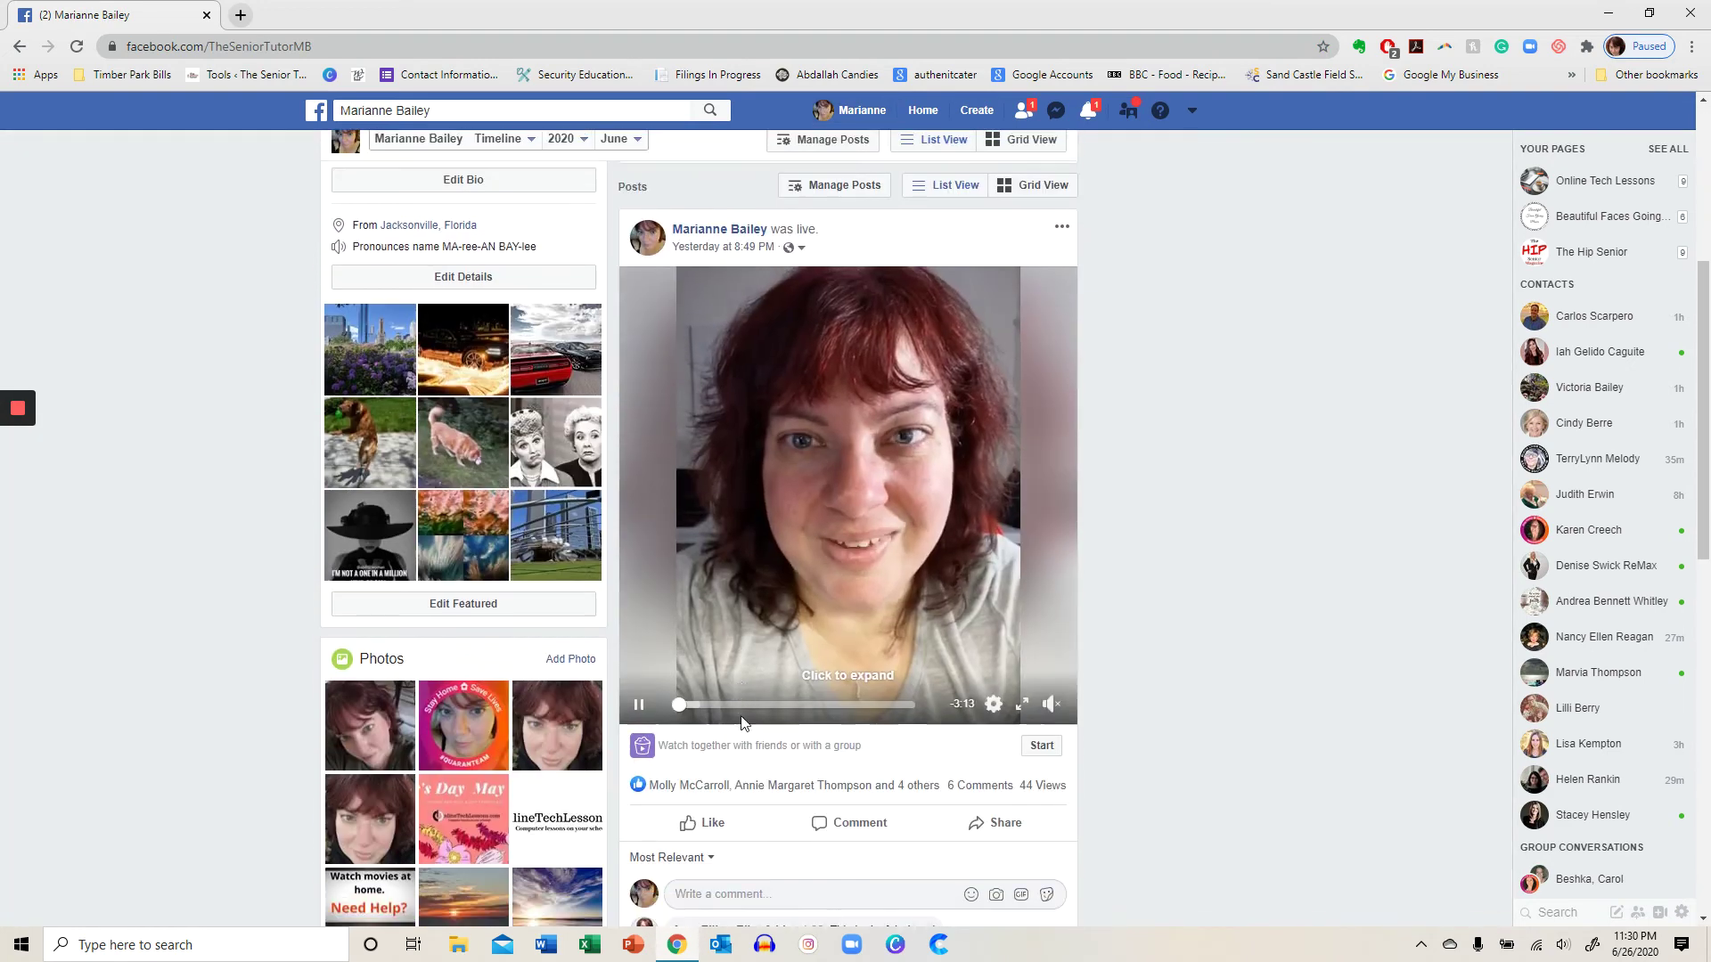
{"action": "scroll", "coordinate": [744, 726], "scroll_direction": "down", "scroll_amount": 2}
{"action": "scroll", "coordinate": [743, 727], "scroll_direction": "down", "scroll_amount": 1}
{"action": "scroll", "coordinate": [743, 726], "scroll_direction": "down", "scroll_amount": 2}
{"action": "scroll", "coordinate": [743, 724], "scroll_direction": "down", "scroll_amount": 1}
{"action": "scroll", "coordinate": [743, 724], "scroll_direction": "down", "scroll_amount": 3}
{"action": "scroll", "coordinate": [740, 728], "scroll_direction": "down", "scroll_amount": 2}
{"action": "scroll", "coordinate": [738, 736], "scroll_direction": "down", "scroll_amount": 1}
{"action": "scroll", "coordinate": [738, 735], "scroll_direction": "down", "scroll_amount": 3}
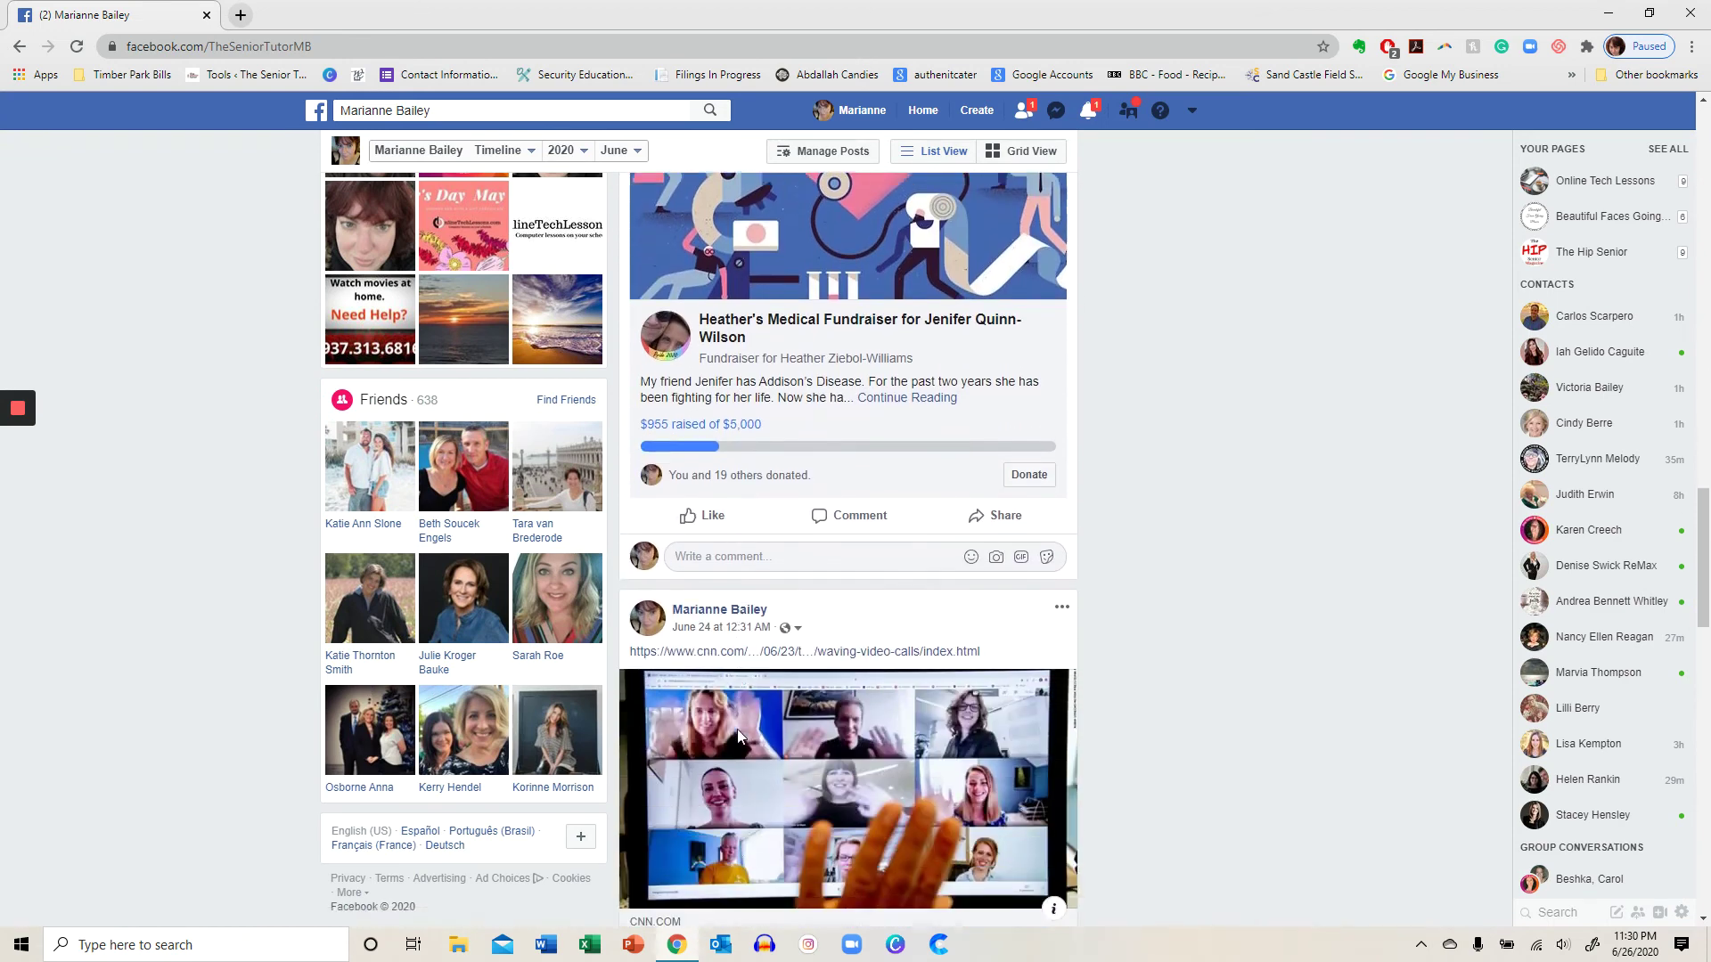
{"action": "scroll", "coordinate": [737, 729], "scroll_direction": "down", "scroll_amount": 1}
{"action": "scroll", "coordinate": [737, 729], "scroll_direction": "down", "scroll_amount": 1}
{"action": "scroll", "coordinate": [734, 732], "scroll_direction": "down", "scroll_amount": 1}
{"action": "scroll", "coordinate": [734, 734], "scroll_direction": "down", "scroll_amount": 2}
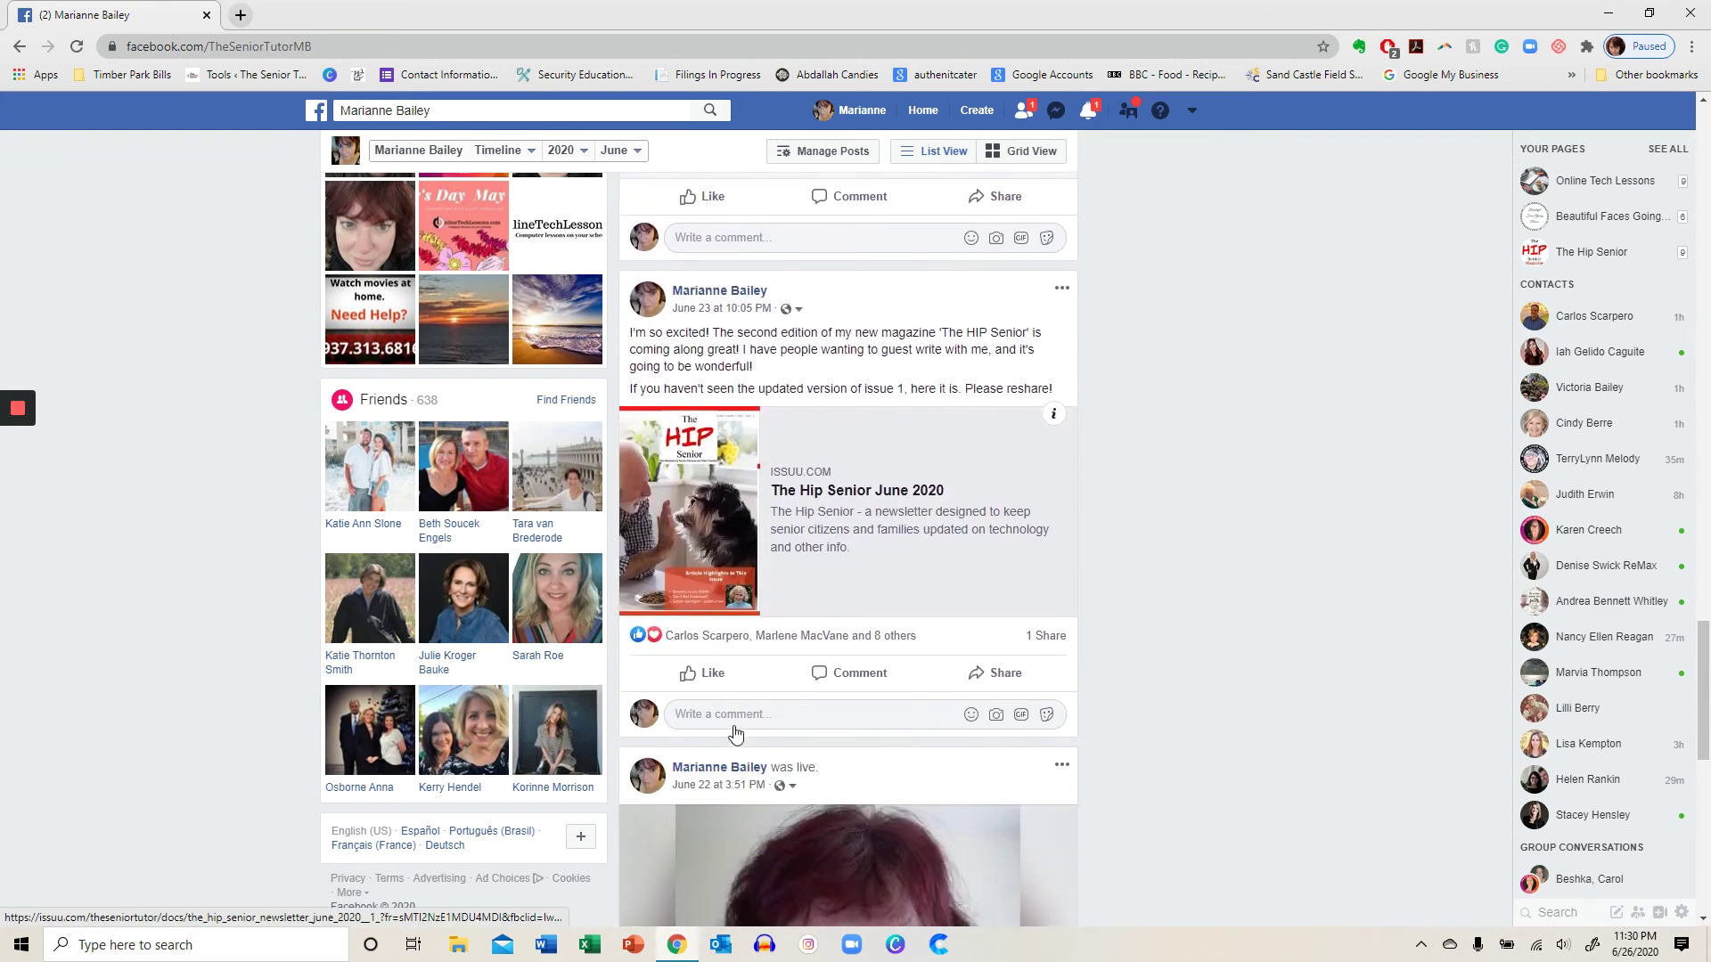
{"action": "scroll", "coordinate": [735, 730], "scroll_direction": "down", "scroll_amount": 1}
{"action": "scroll", "coordinate": [733, 728], "scroll_direction": "down", "scroll_amount": 3}
{"action": "scroll", "coordinate": [734, 726], "scroll_direction": "down", "scroll_amount": 1}
{"action": "scroll", "coordinate": [734, 725], "scroll_direction": "down", "scroll_amount": 2}
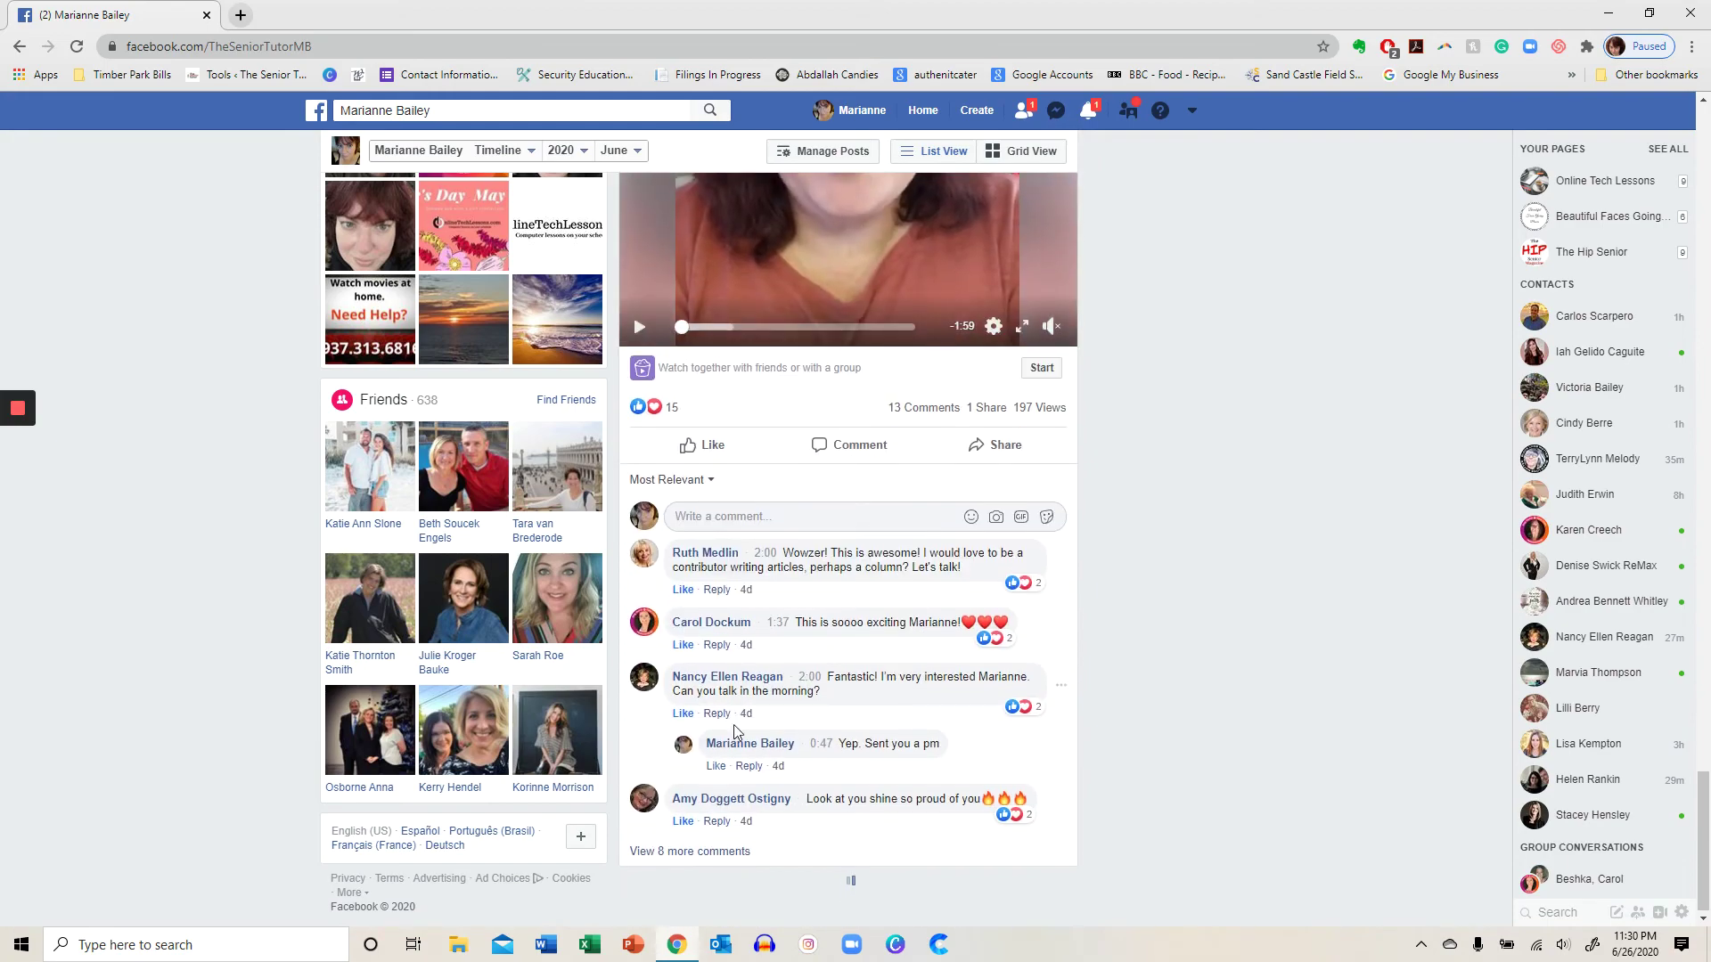
{"action": "scroll", "coordinate": [731, 735], "scroll_direction": "up", "scroll_amount": 3}
{"action": "scroll", "coordinate": [730, 749], "scroll_direction": "up", "scroll_amount": 2}
{"action": "scroll", "coordinate": [730, 750], "scroll_direction": "up", "scroll_amount": 3}
{"action": "scroll", "coordinate": [730, 750], "scroll_direction": "up", "scroll_amount": 4}
{"action": "scroll", "coordinate": [729, 748], "scroll_direction": "up", "scroll_amount": 4}
{"action": "scroll", "coordinate": [728, 748], "scroll_direction": "up", "scroll_amount": 4}
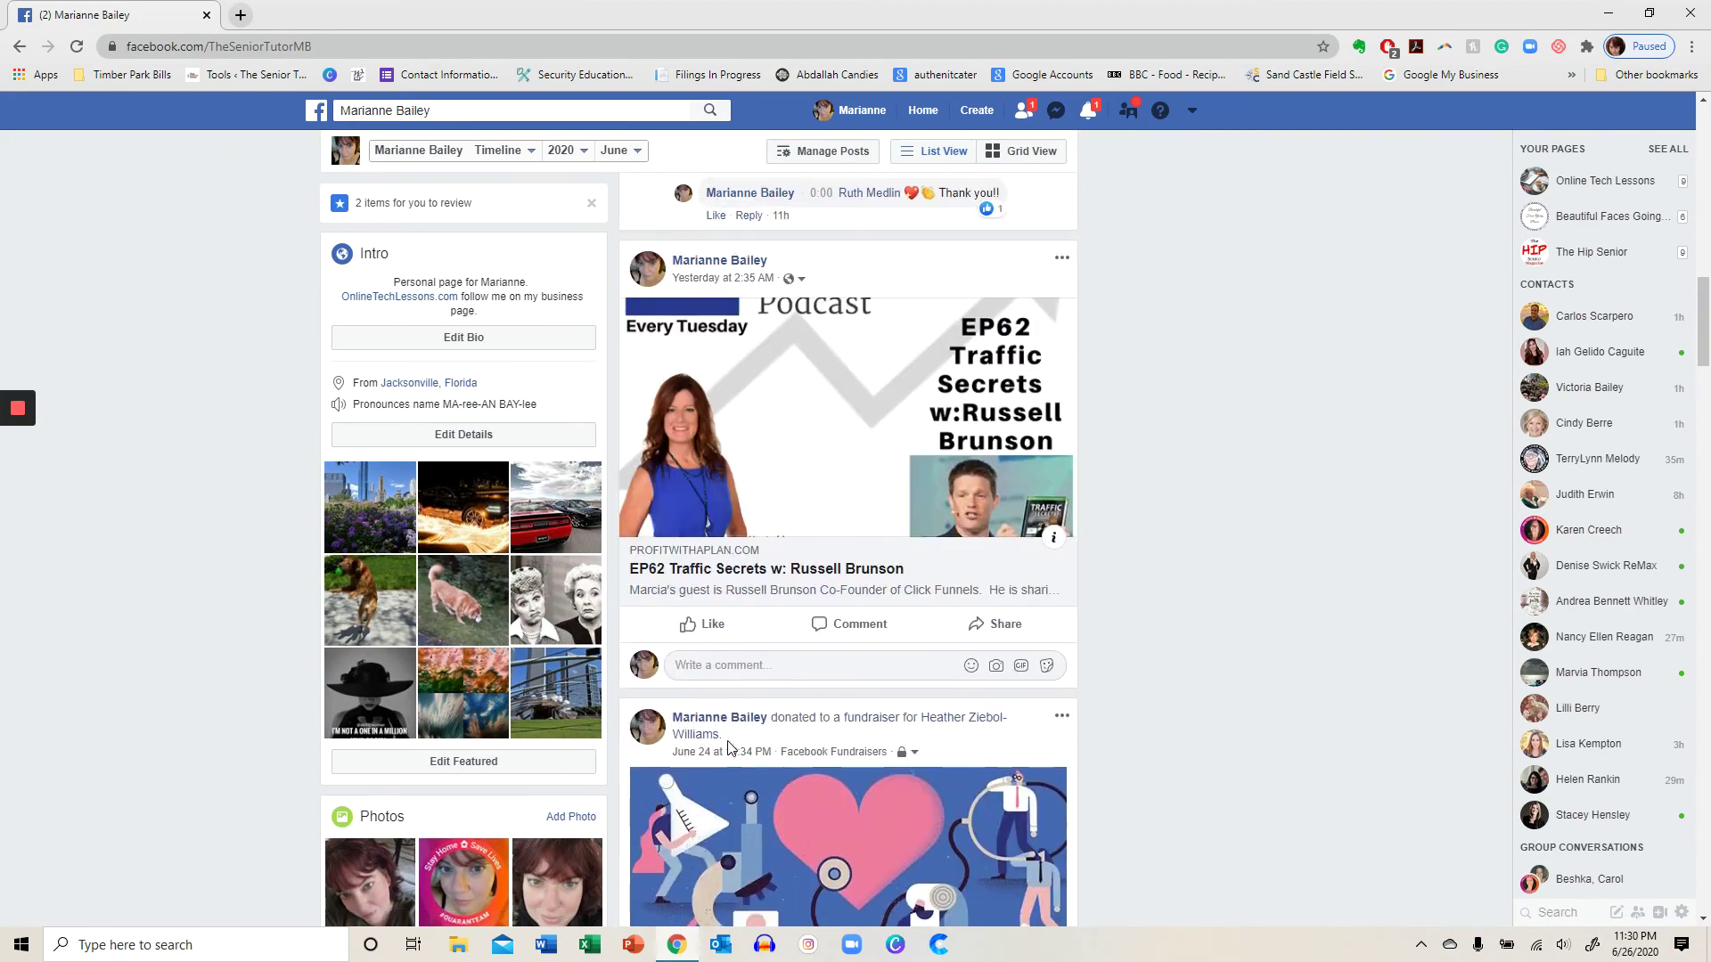
{"action": "scroll", "coordinate": [728, 748], "scroll_direction": "up", "scroll_amount": 3}
{"action": "scroll", "coordinate": [728, 749], "scroll_direction": "up", "scroll_amount": 3}
{"action": "scroll", "coordinate": [729, 750], "scroll_direction": "up", "scroll_amount": 3}
{"action": "scroll", "coordinate": [728, 750], "scroll_direction": "up", "scroll_amount": 3}
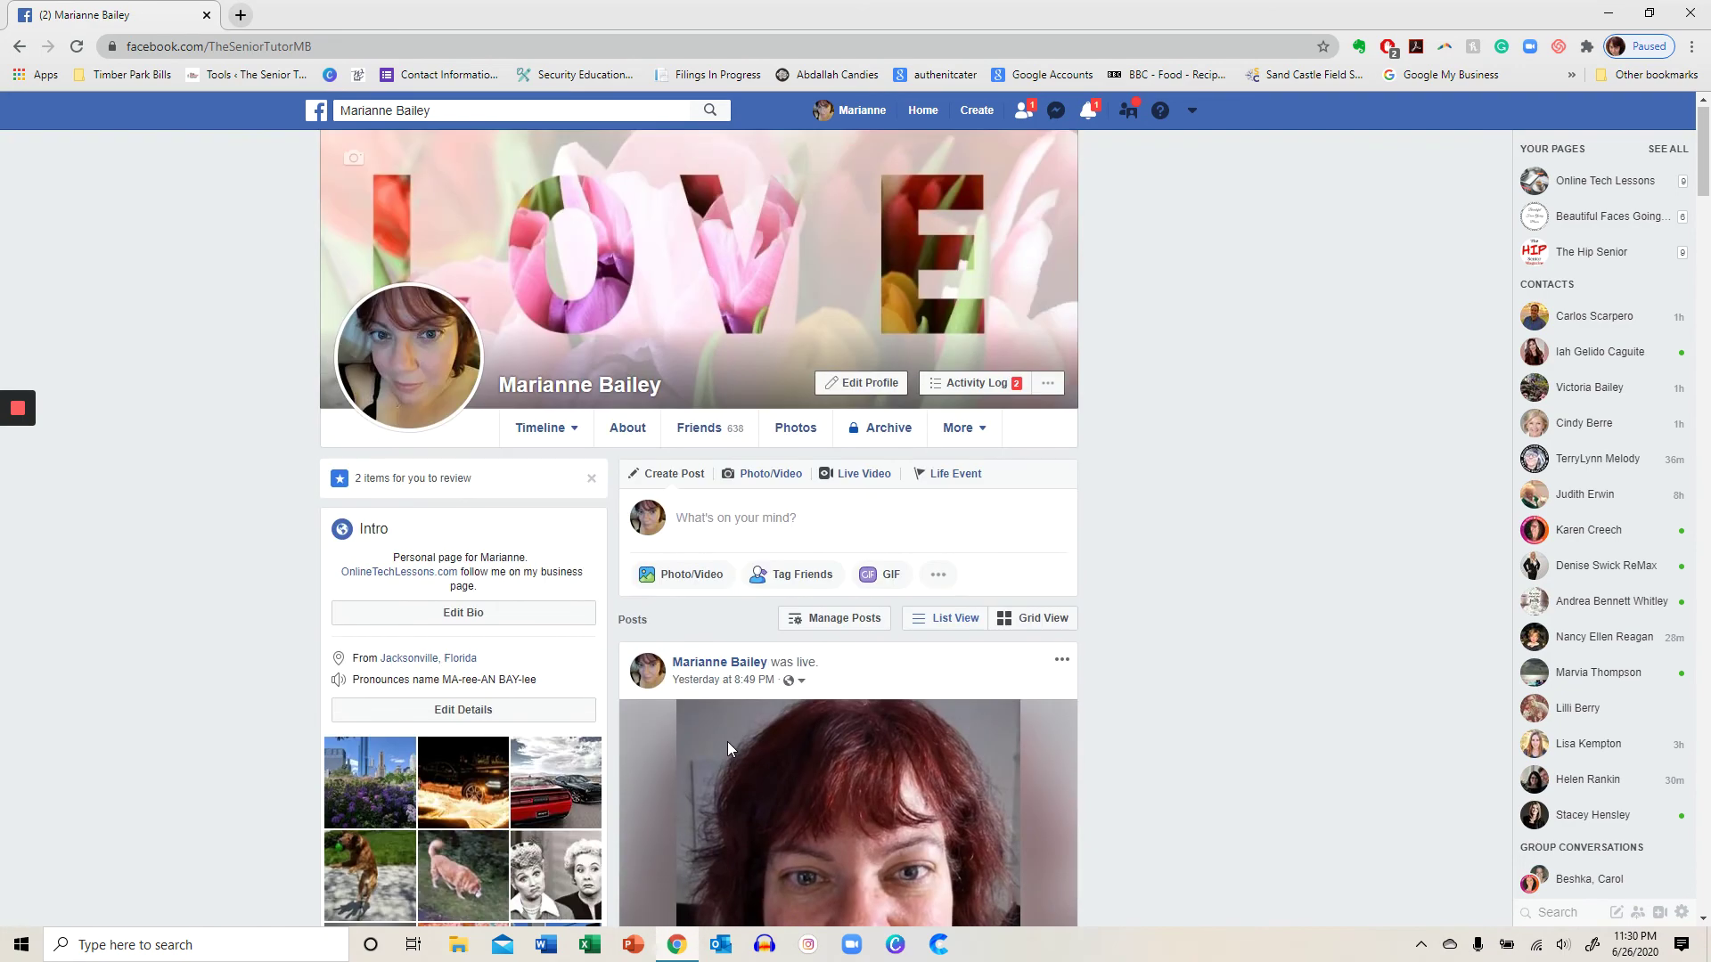
{"action": "scroll", "coordinate": [766, 686], "scroll_direction": "down", "scroll_amount": 3}
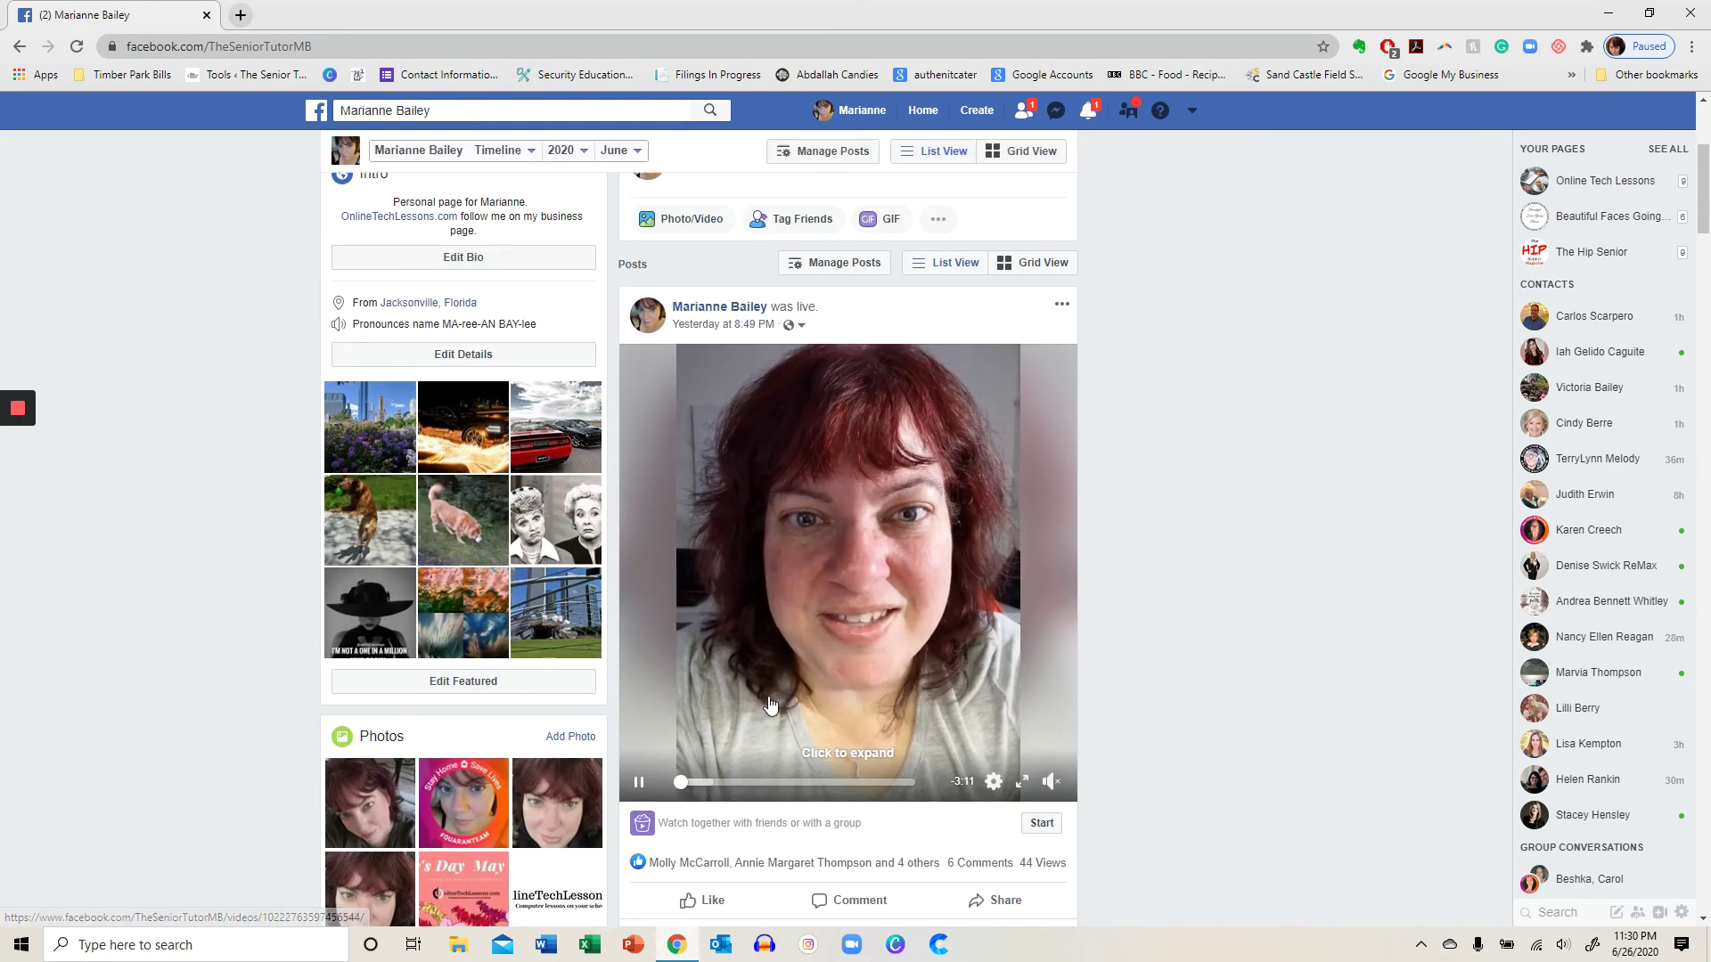
{"action": "scroll", "coordinate": [789, 669], "scroll_direction": "down", "scroll_amount": 3}
{"action": "scroll", "coordinate": [809, 647], "scroll_direction": "down", "scroll_amount": 1}
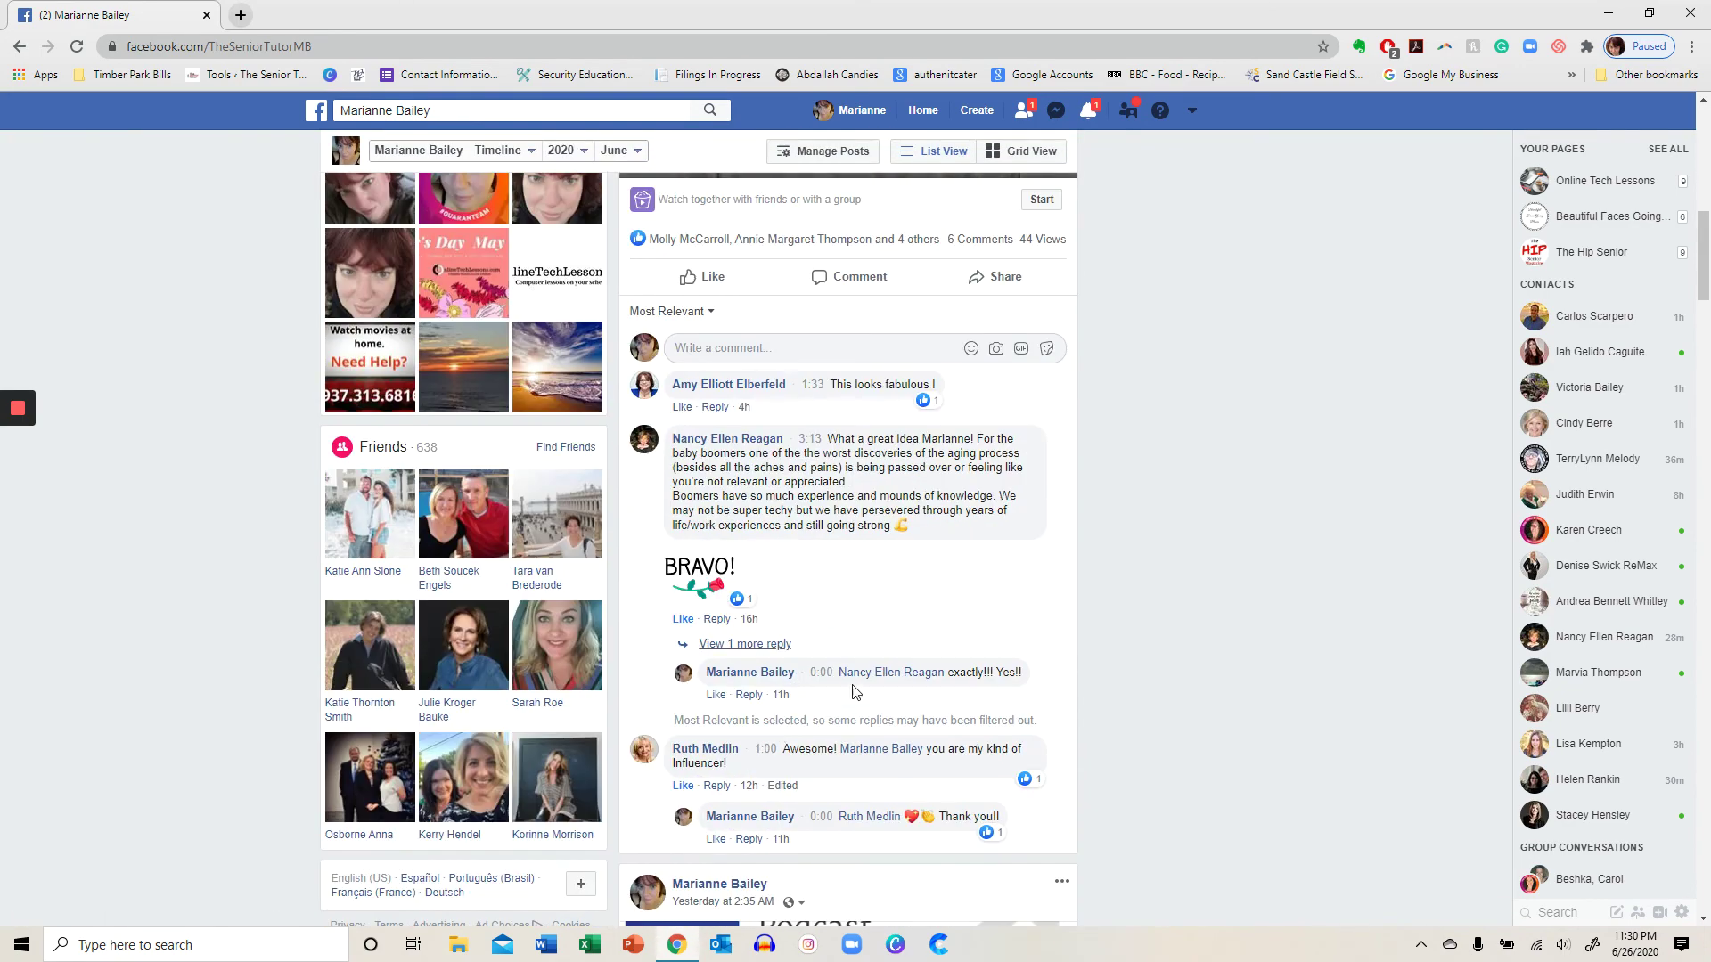
{"action": "scroll", "coordinate": [828, 749], "scroll_direction": "down", "scroll_amount": 1}
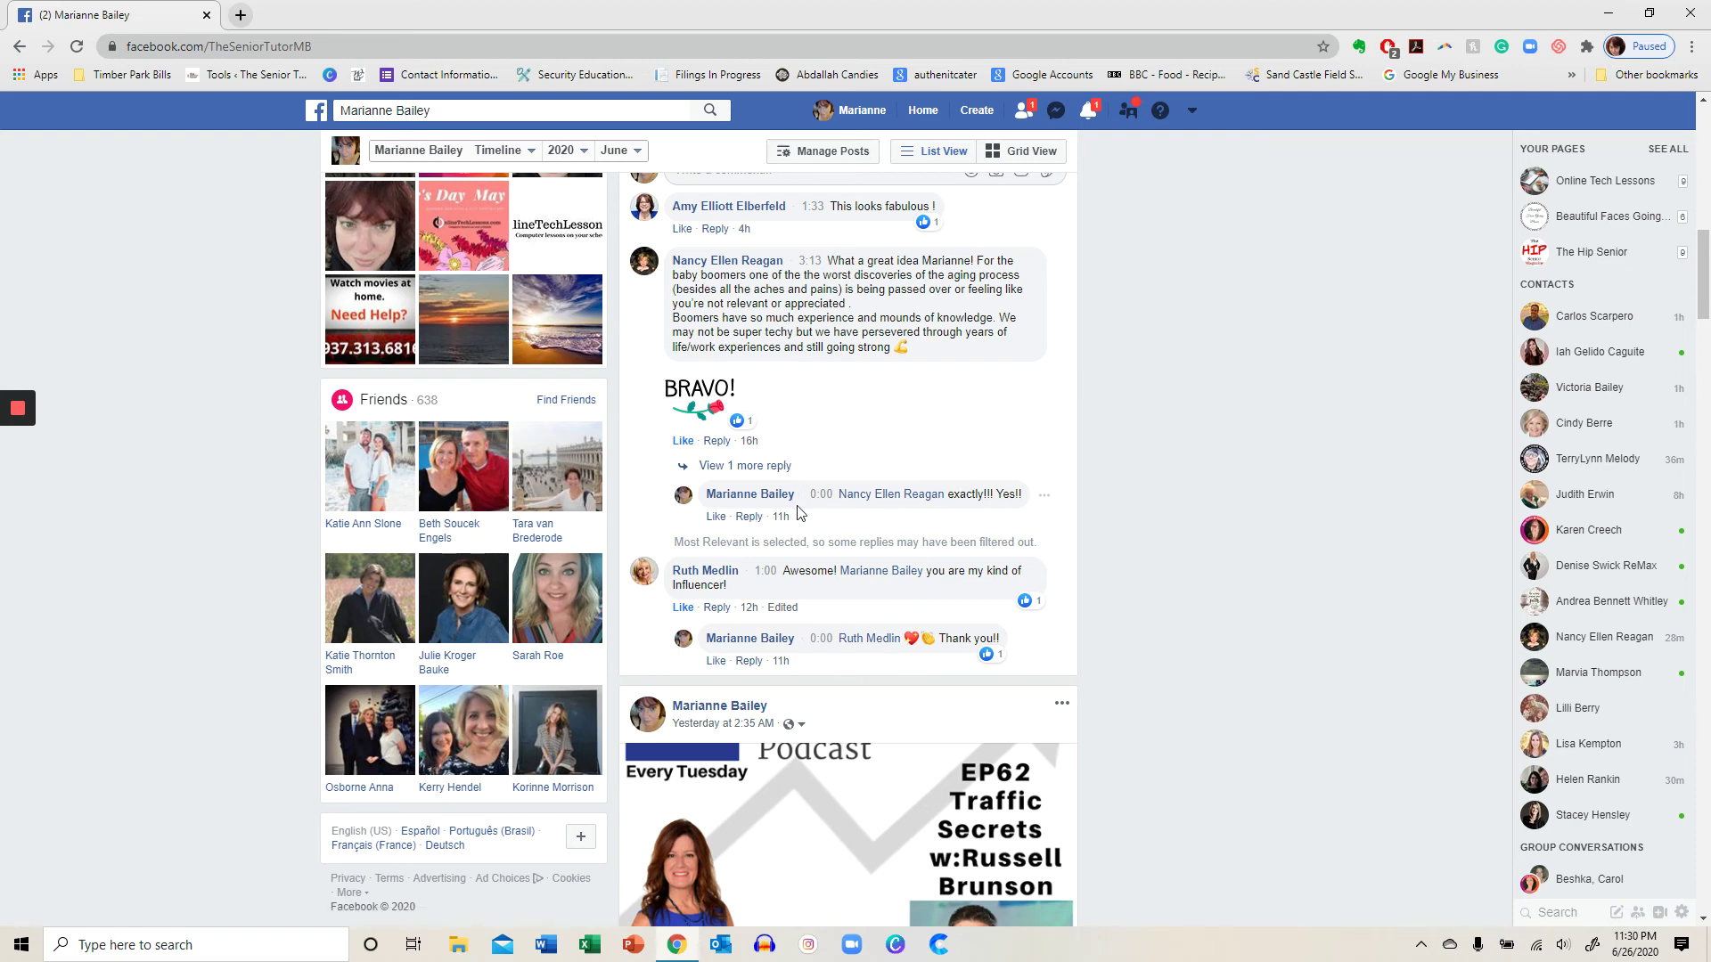
{"action": "mouse_move", "coordinate": [1047, 673]}
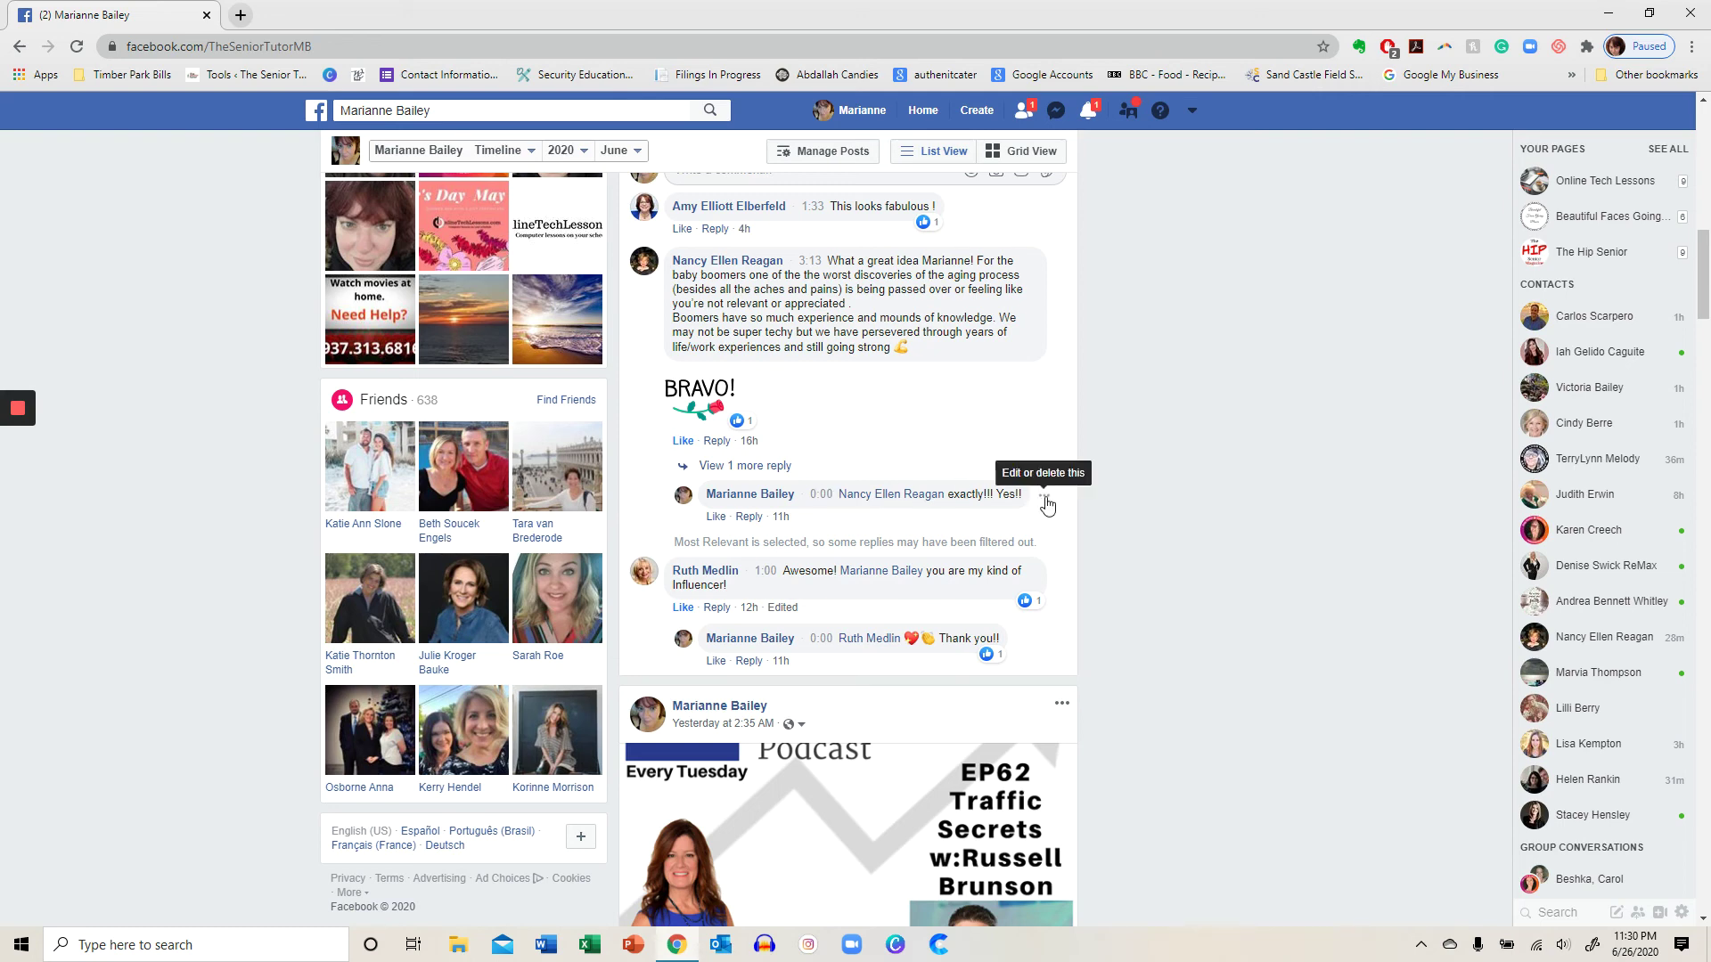
- Edit the reply 'exactly!!! Yes!!', then remove the stray characters so its wording stays unchanged
{"action": "left_click", "coordinate": [1046, 503]}
{"action": "left_click", "coordinate": [1034, 525]}
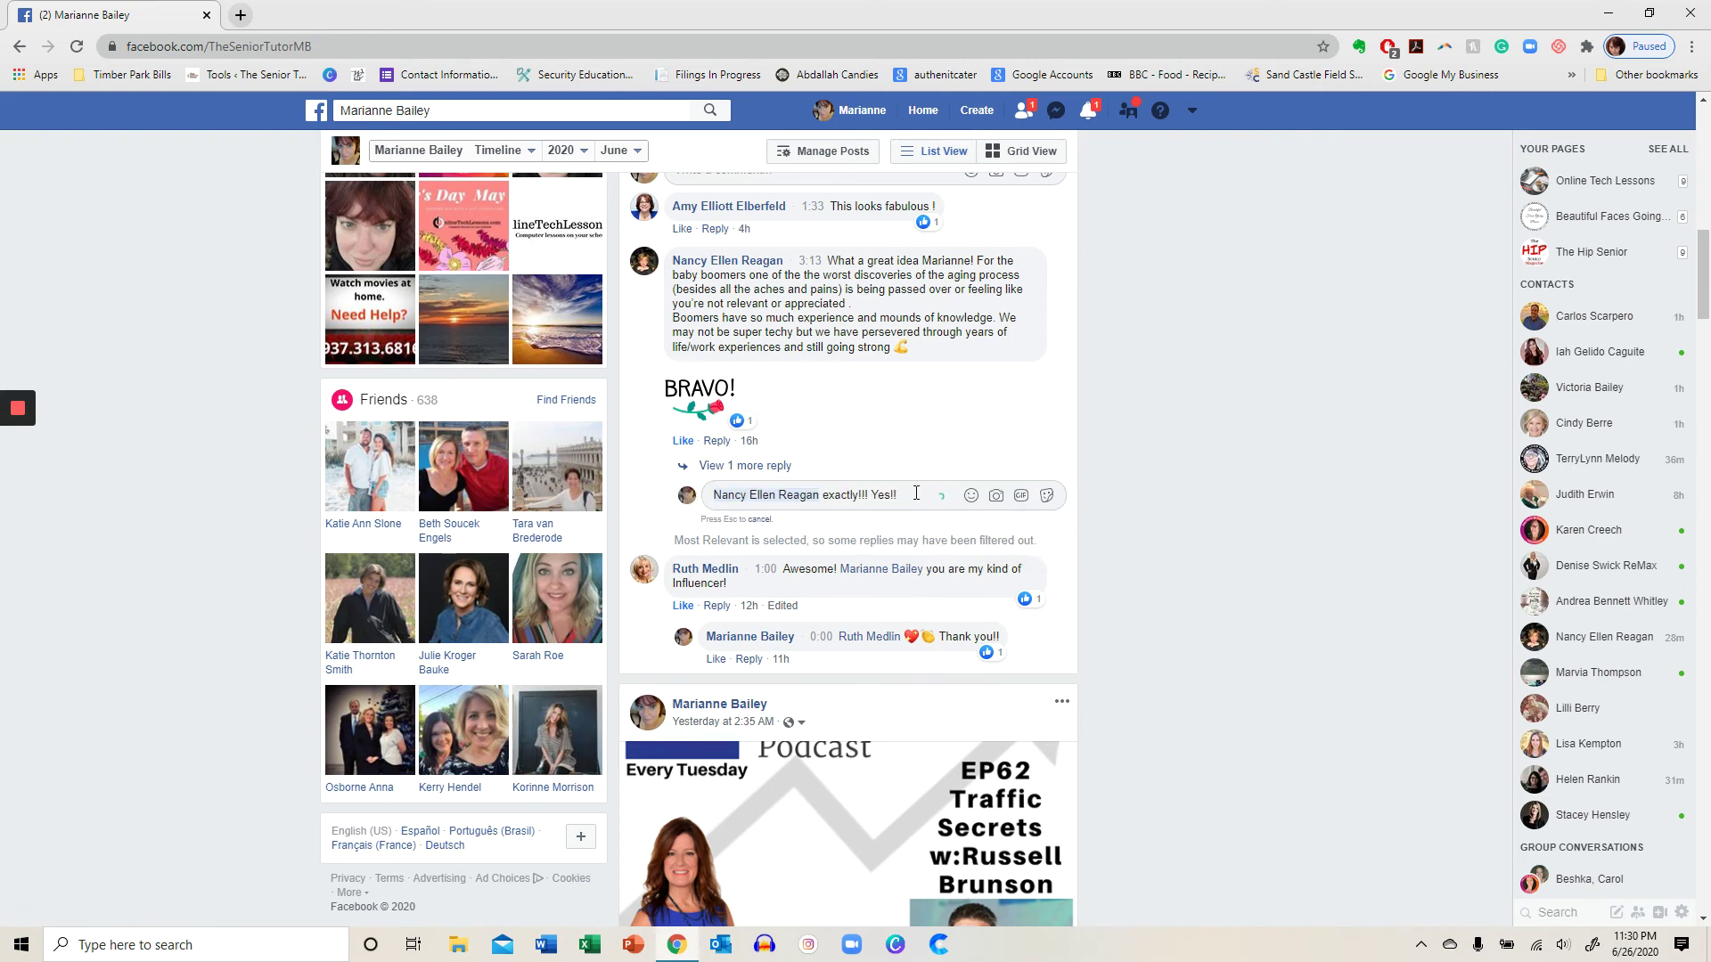
{"action": "type", "text": "fgergherahearhetaa"}
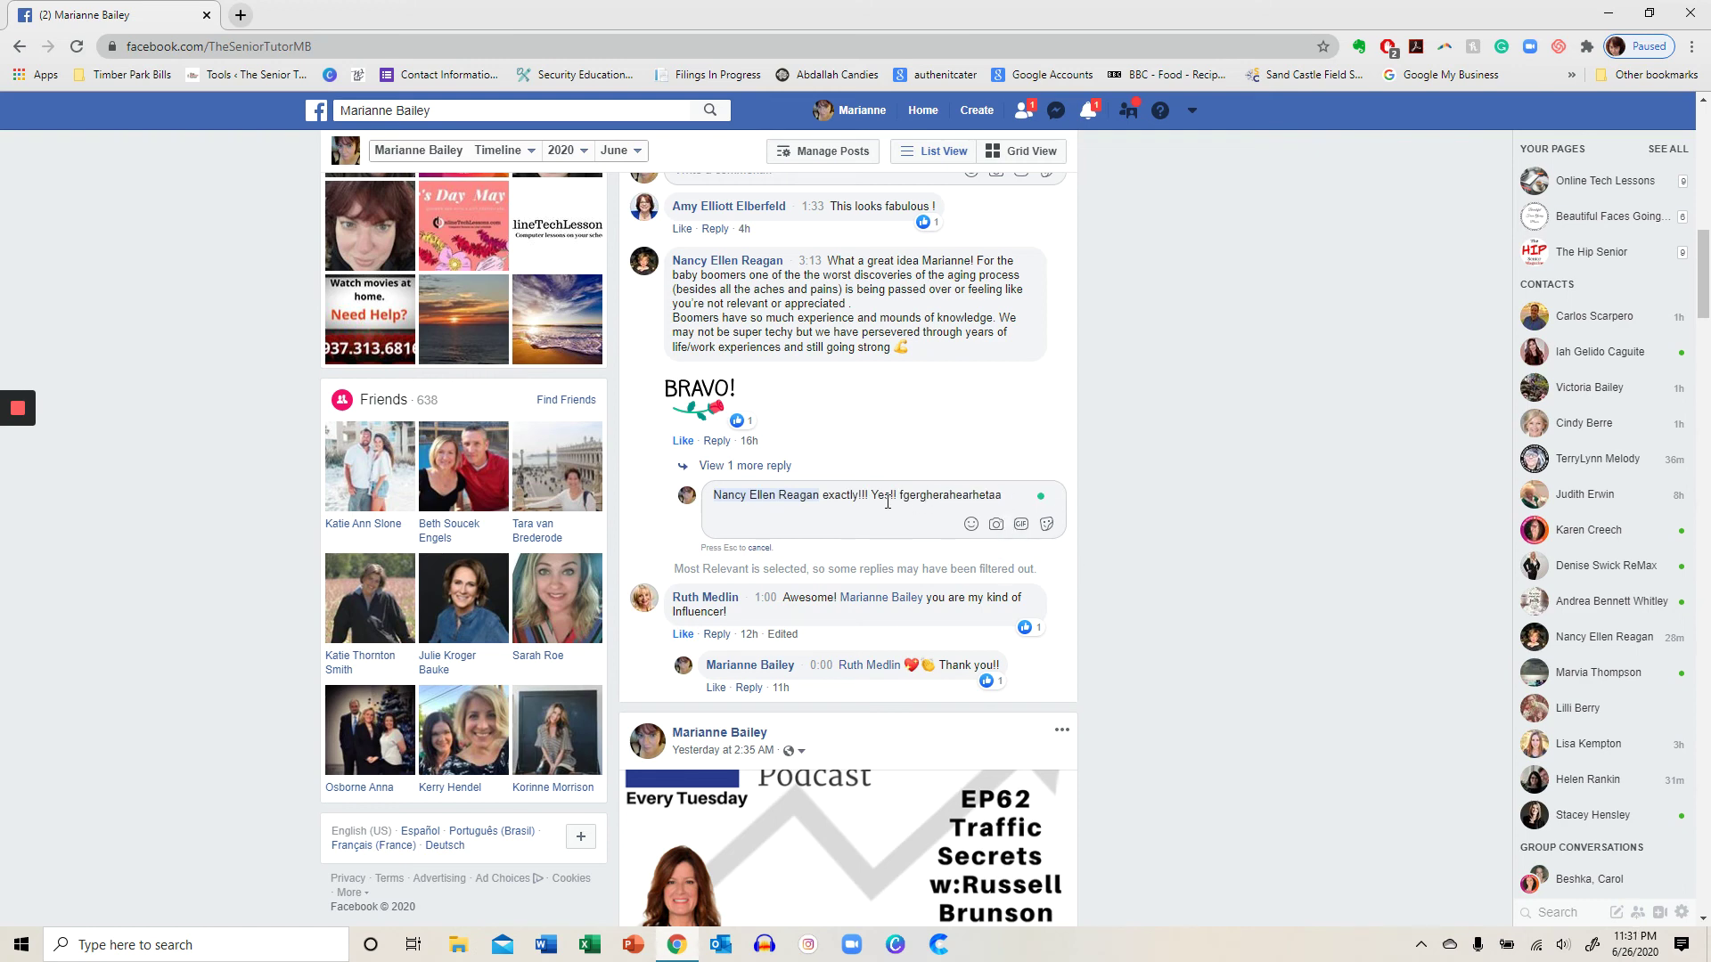
{"action": "left_click_drag", "start_coordinate": [898, 500], "coordinate": [1008, 501]}
{"action": "key", "text": "BackSpace"}
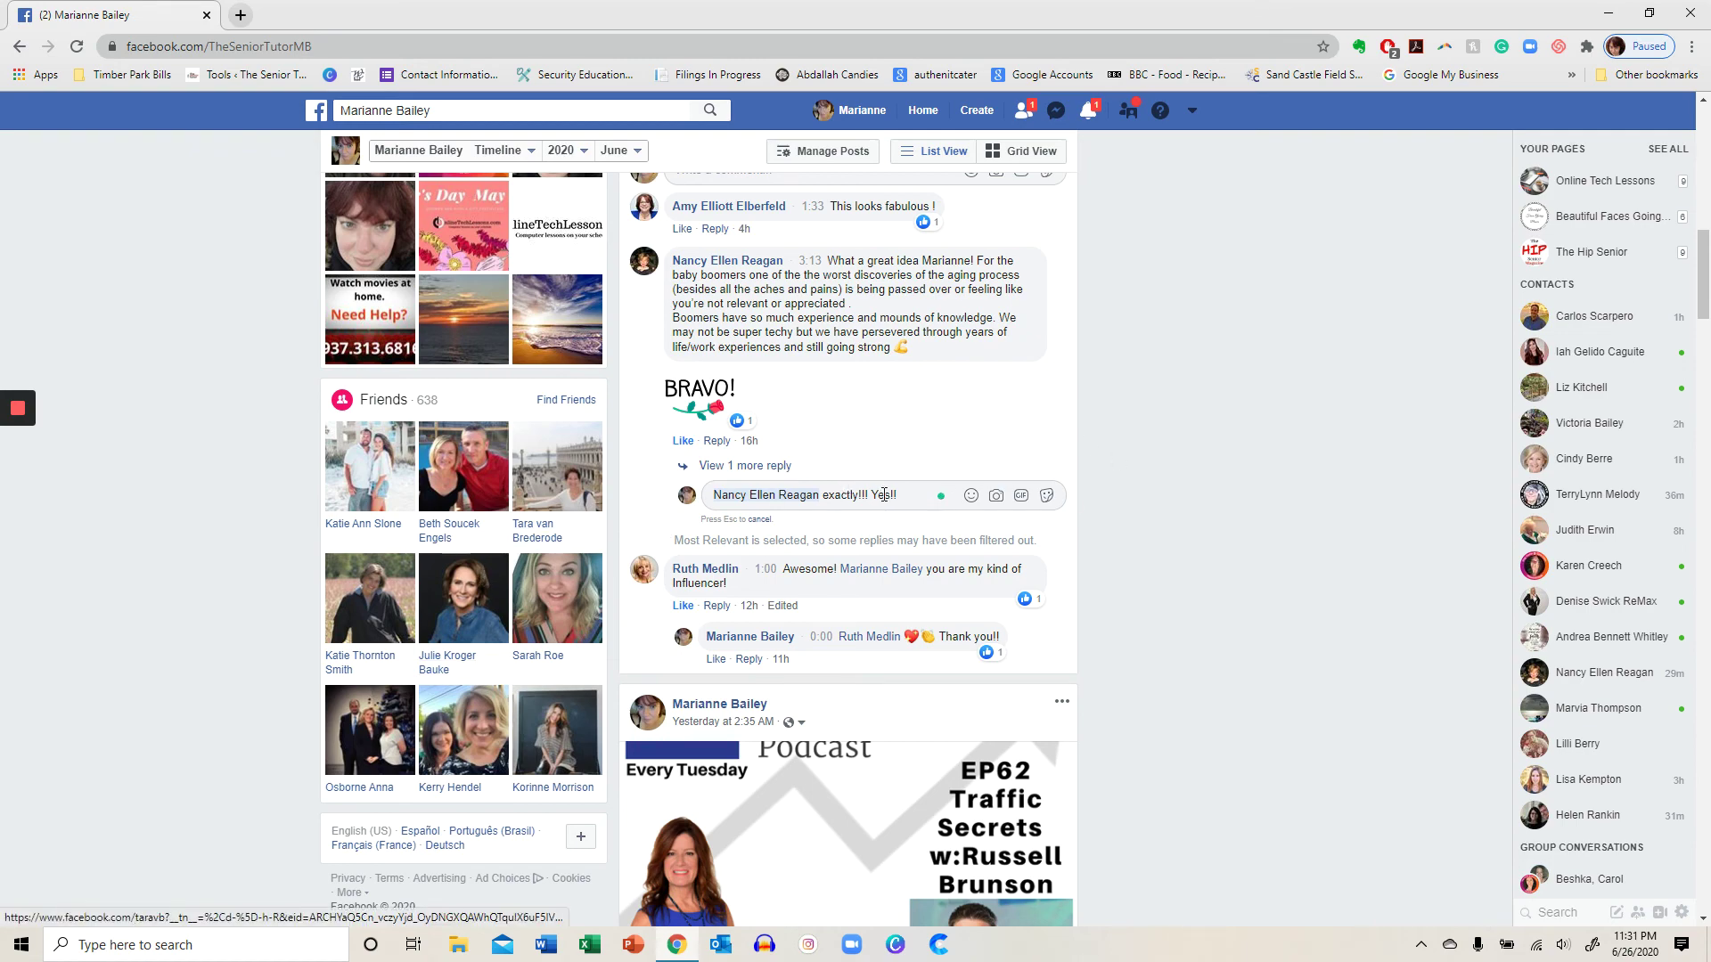
{"action": "scroll", "coordinate": [603, 589], "scroll_direction": "up", "scroll_amount": 3}
{"action": "scroll", "coordinate": [803, 602], "scroll_direction": "up", "scroll_amount": 5}
{"action": "scroll", "coordinate": [906, 606], "scroll_direction": "up", "scroll_amount": 4}
{"action": "scroll", "coordinate": [906, 606], "scroll_direction": "up", "scroll_amount": 2}
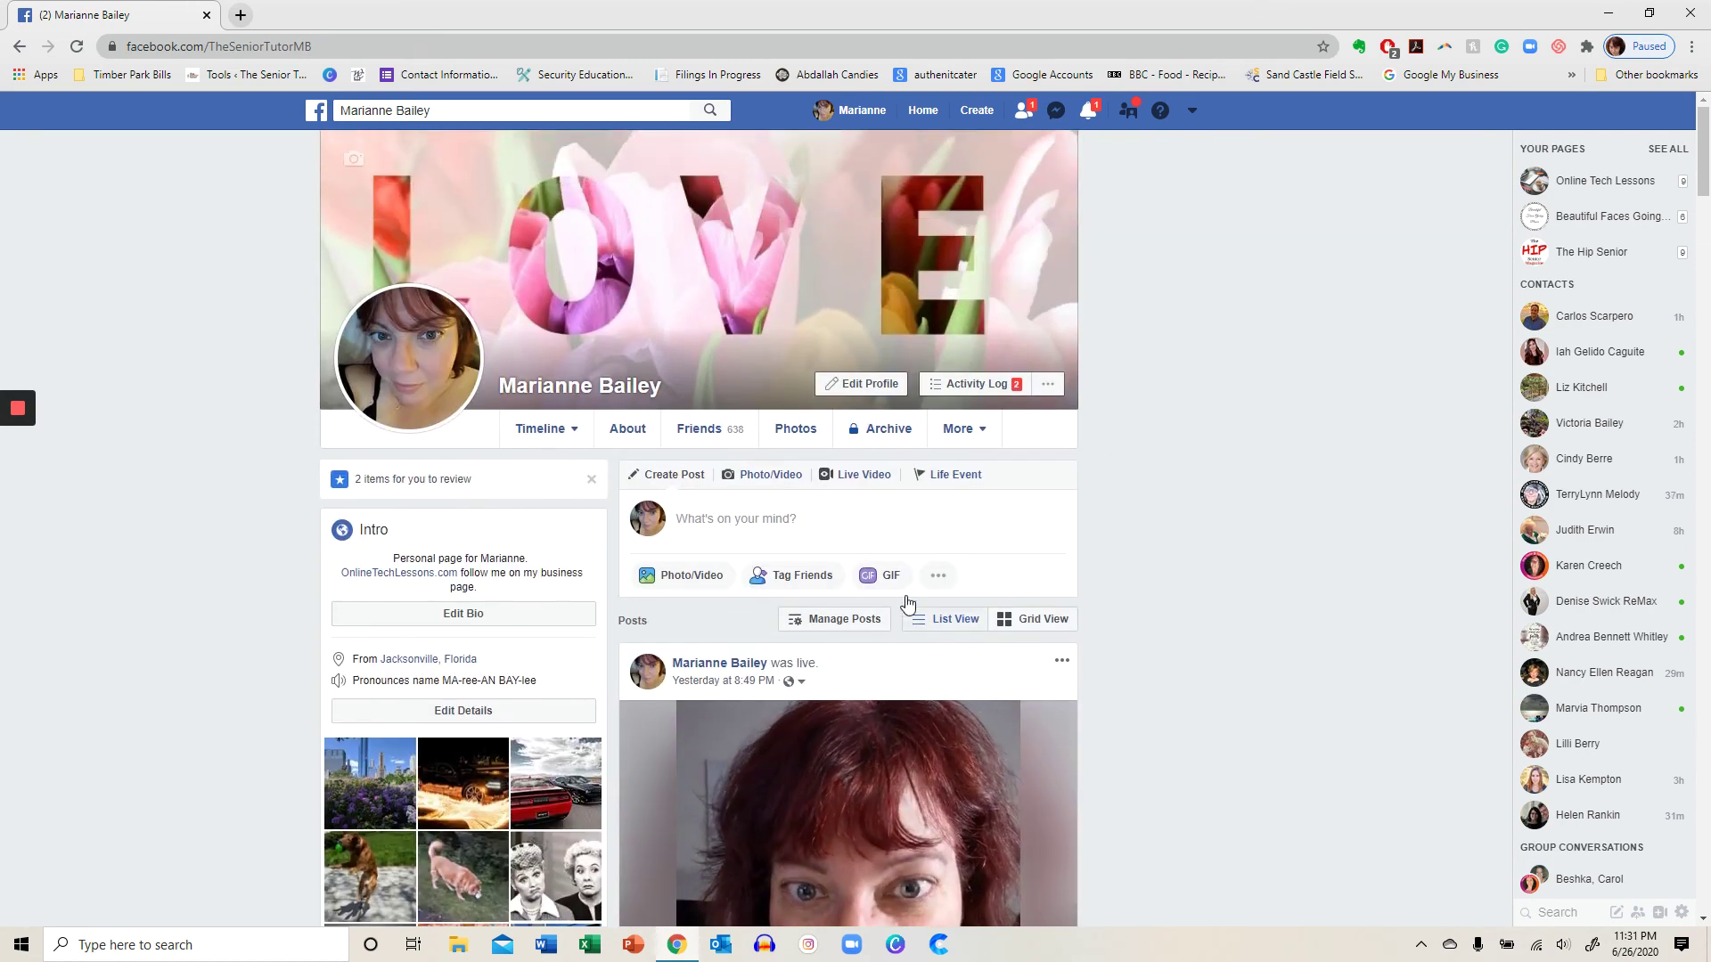